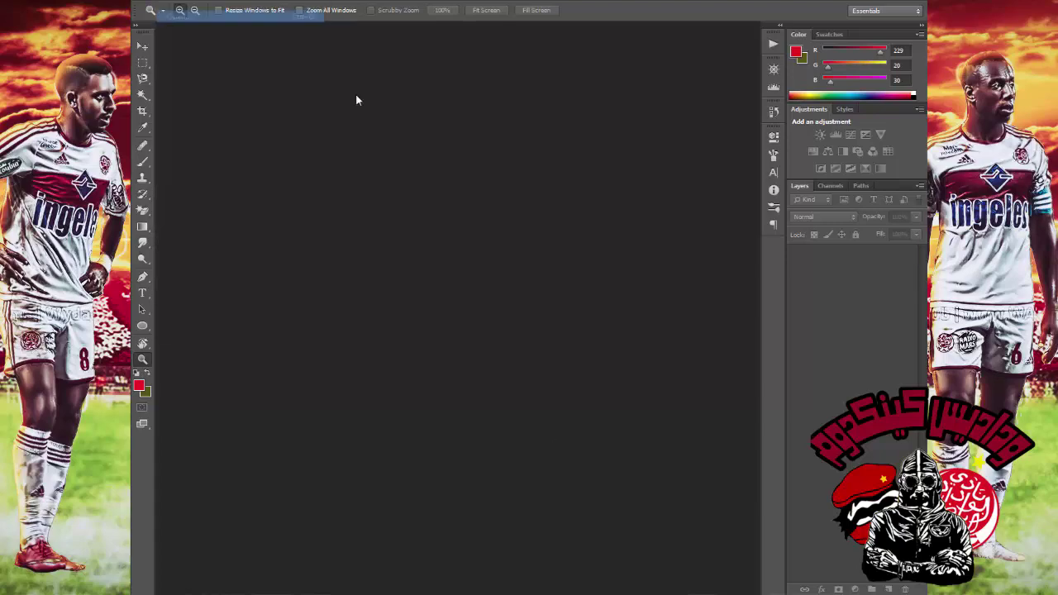
# Open the two-player stadium photo and enlarge it in Image Size
pyautogui.hotkey('ctrl', 'o')
pyautogui.doubleClick(531, 237)
pyautogui.doubleClick(331, 129)
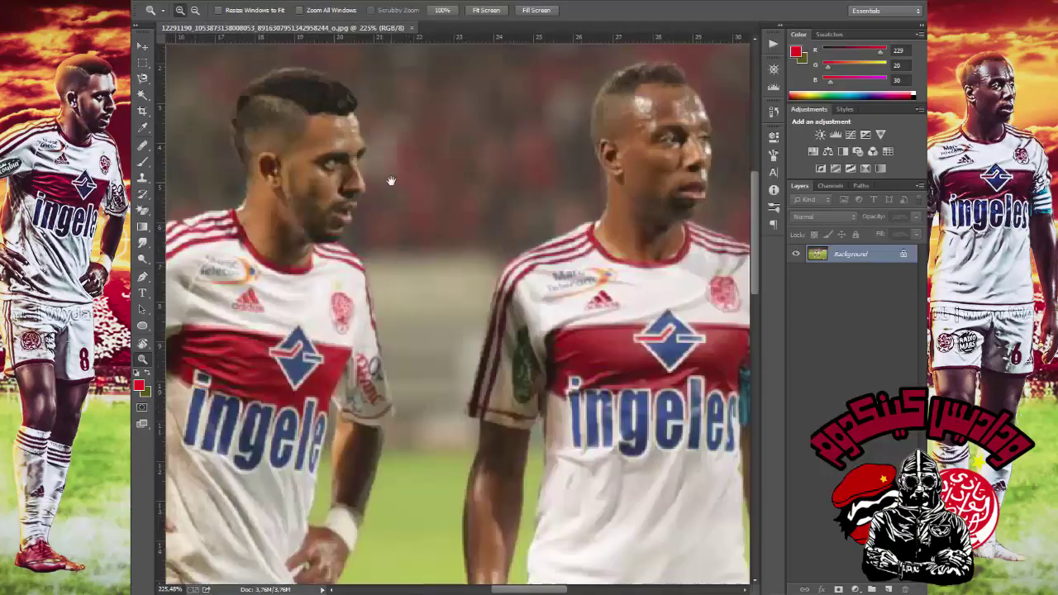
pyautogui.hotkey('ctrl', 'alt', 'i')
pyautogui.press('Return')
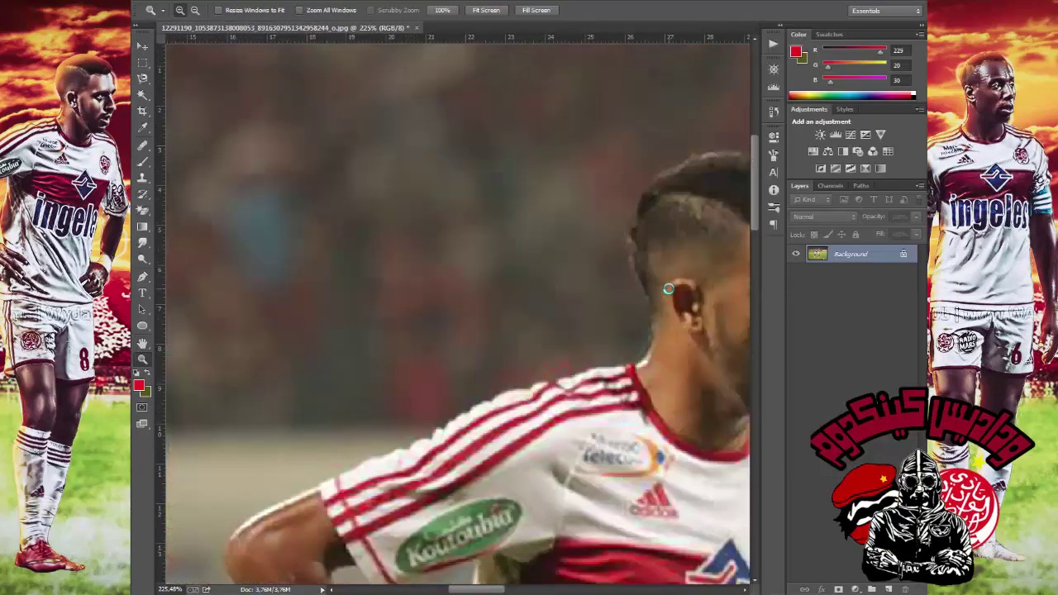
# Apply a Classic detail preset from Topaz Adjust to the photo
pyautogui.hotkey('ctrl', '0')
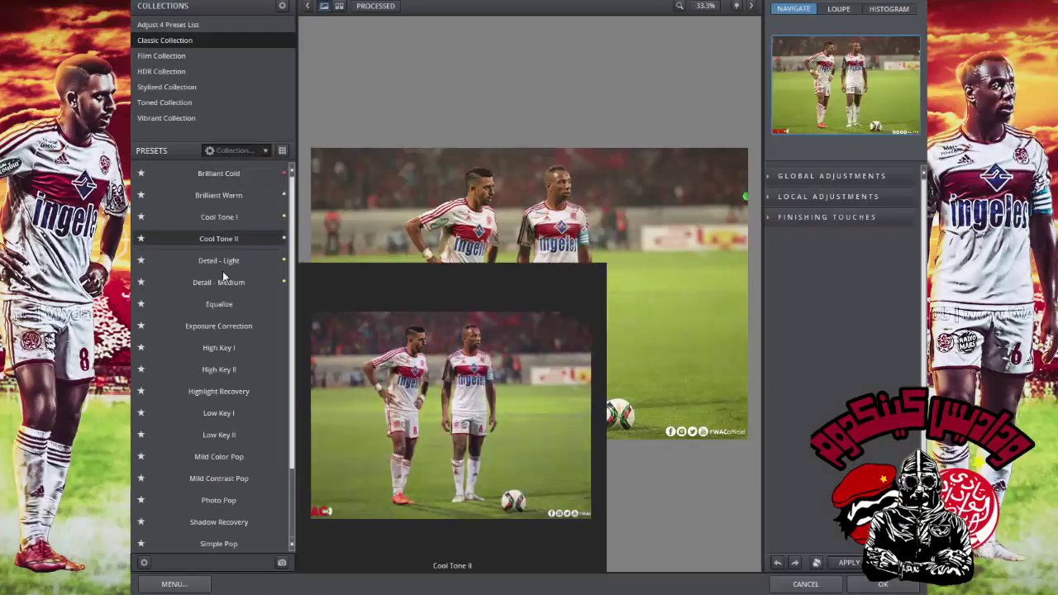
pyautogui.click(165, 102)
pyautogui.click(166, 86)
pyautogui.moveTo(218, 261)
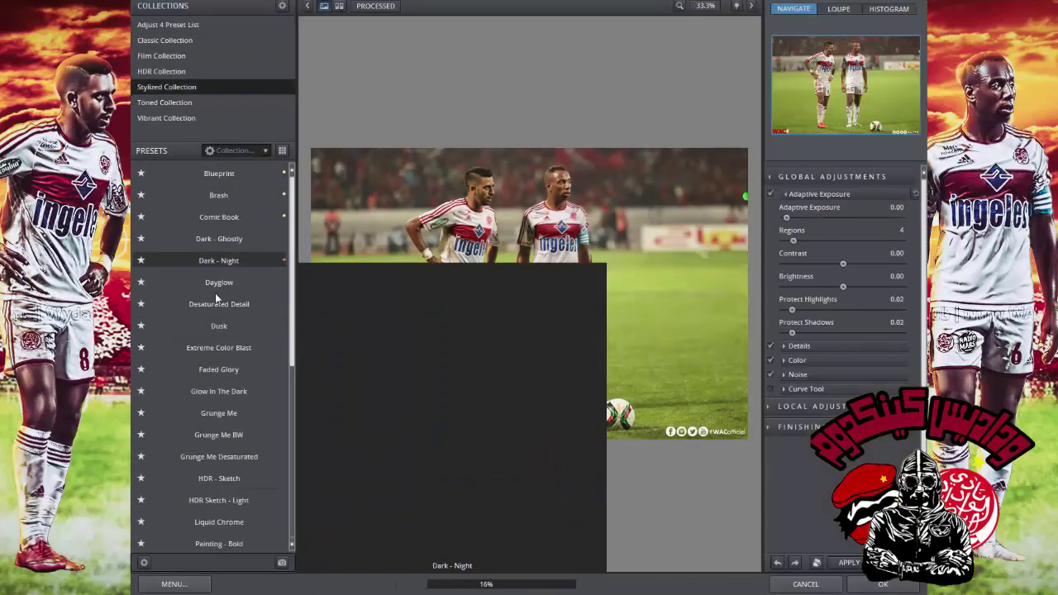
pyautogui.scroll(-5, 225, 451)
pyautogui.click(164, 40)
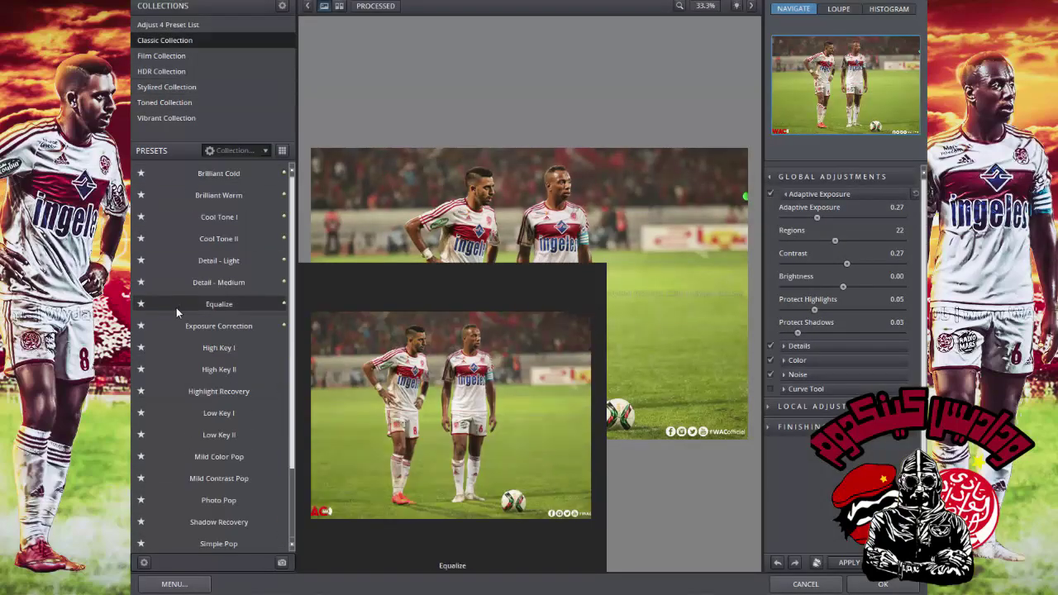
pyautogui.click(218, 282)
pyautogui.press('Return')
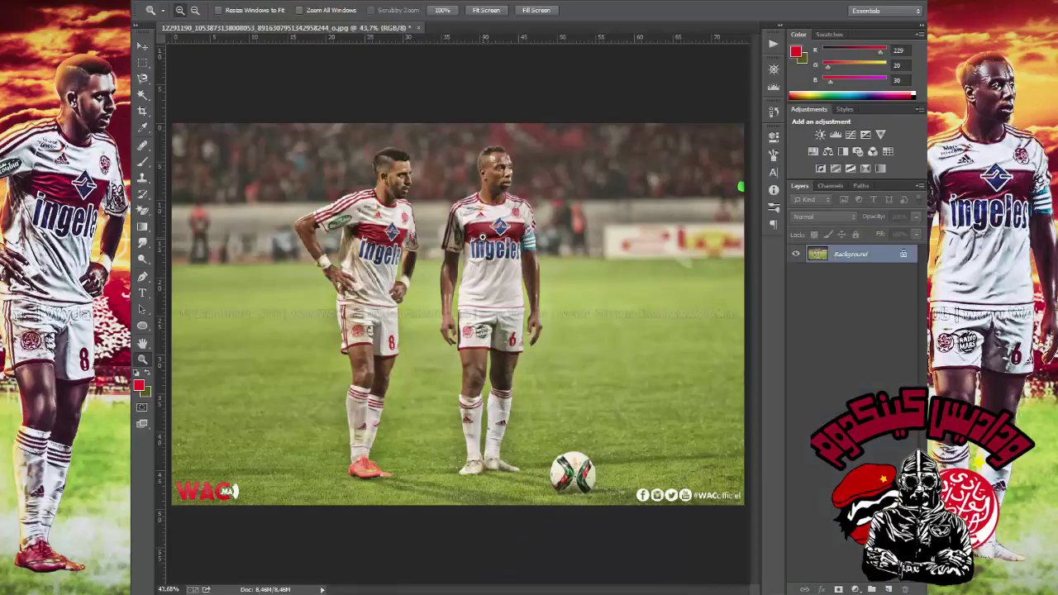
# Trace the number 8 player's outline with the Magnetic Lasso, from arm down to boots
pyautogui.click(380, 168)
pyautogui.click(380, 168)
pyautogui.click(379, 168)
pyautogui.click(380, 168)
pyautogui.press('l')
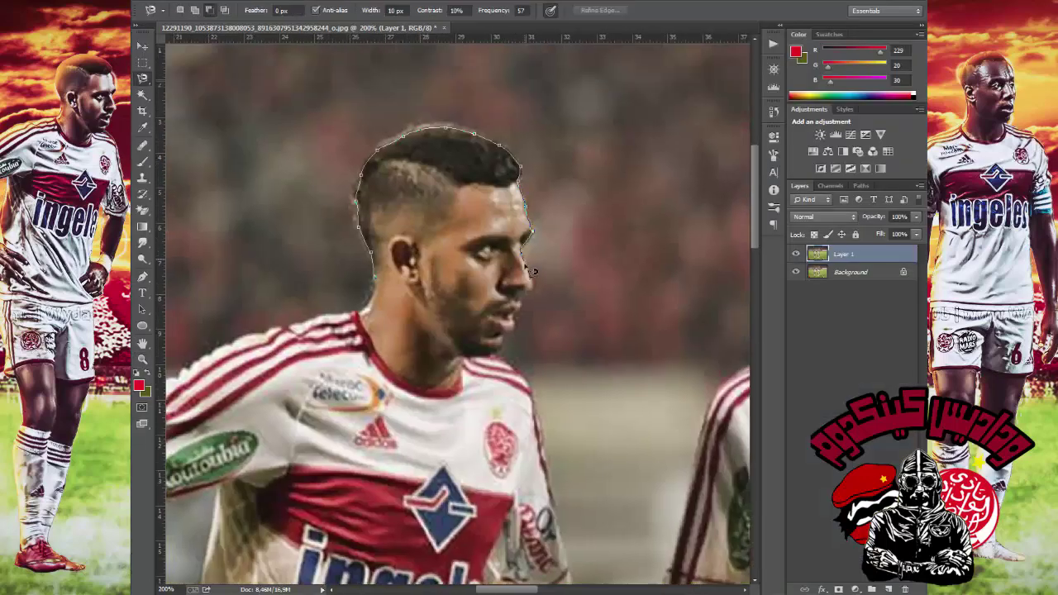
pyautogui.moveTo(579, 570); pyautogui.dragTo(533, 314)
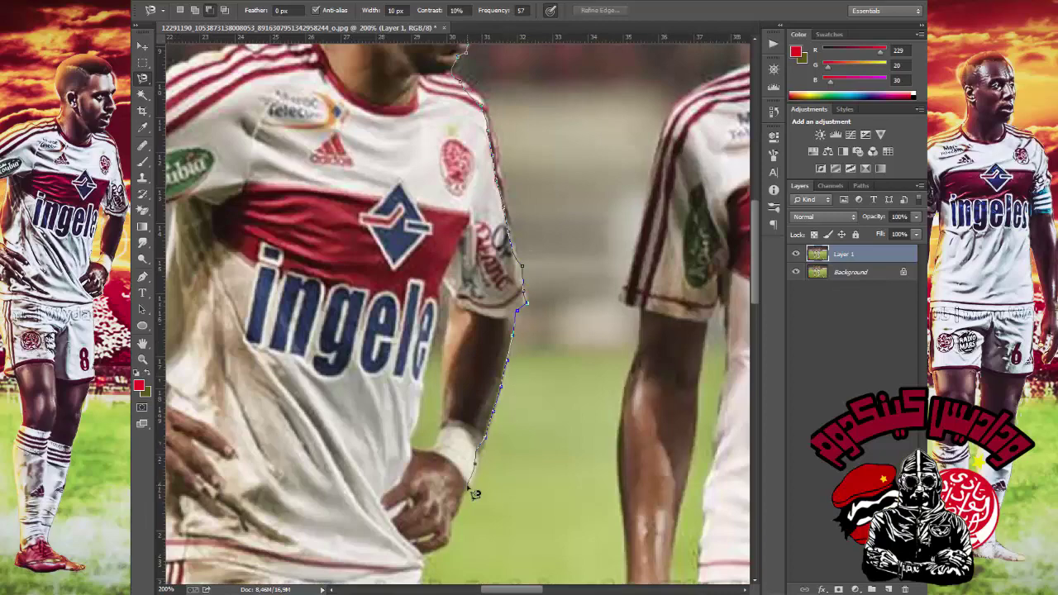
pyautogui.moveTo(475, 493); pyautogui.dragTo(532, 155)
pyautogui.moveTo(414, 549); pyautogui.dragTo(510, 330)
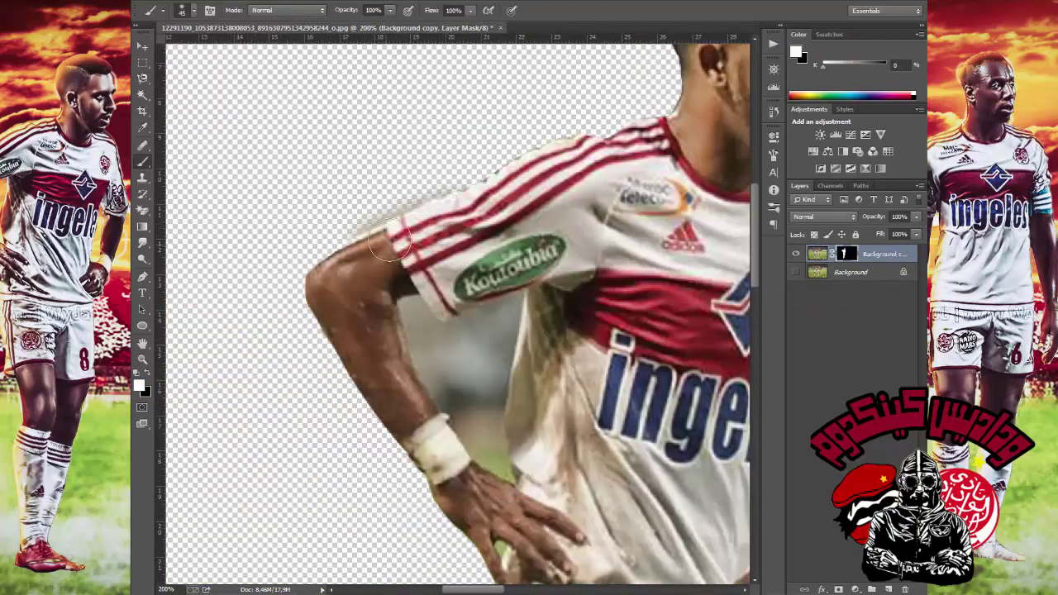
# Set the mask brush to 19 px
pyautogui.rightClick(355, 168)
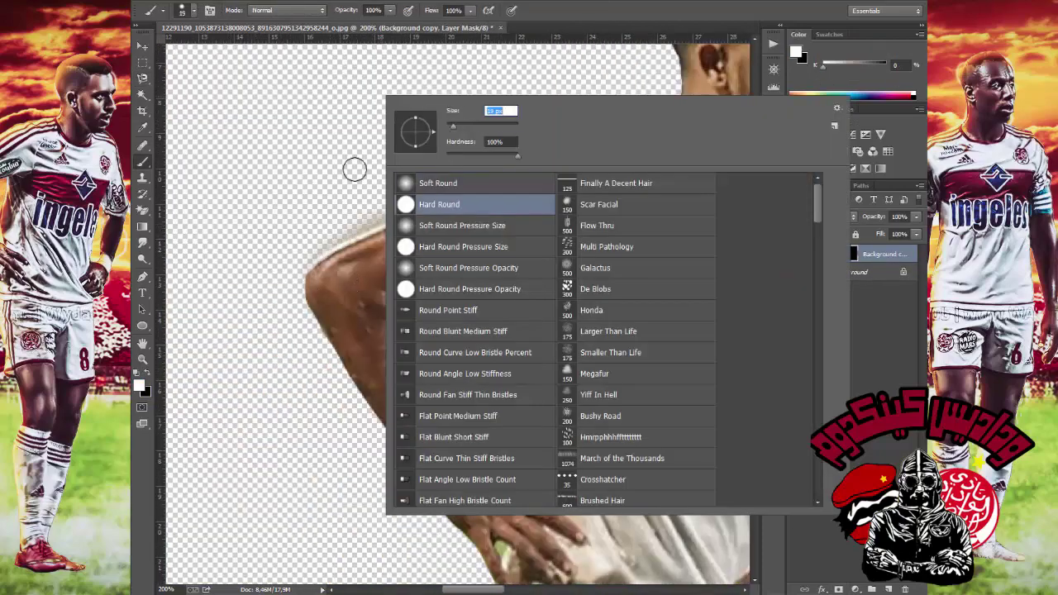
pyautogui.doubleClick(406, 199)
pyautogui.scroll(3, 511, 262)
pyautogui.scroll(-3, 480, 240)
pyautogui.hscroll(5, 480, 240)
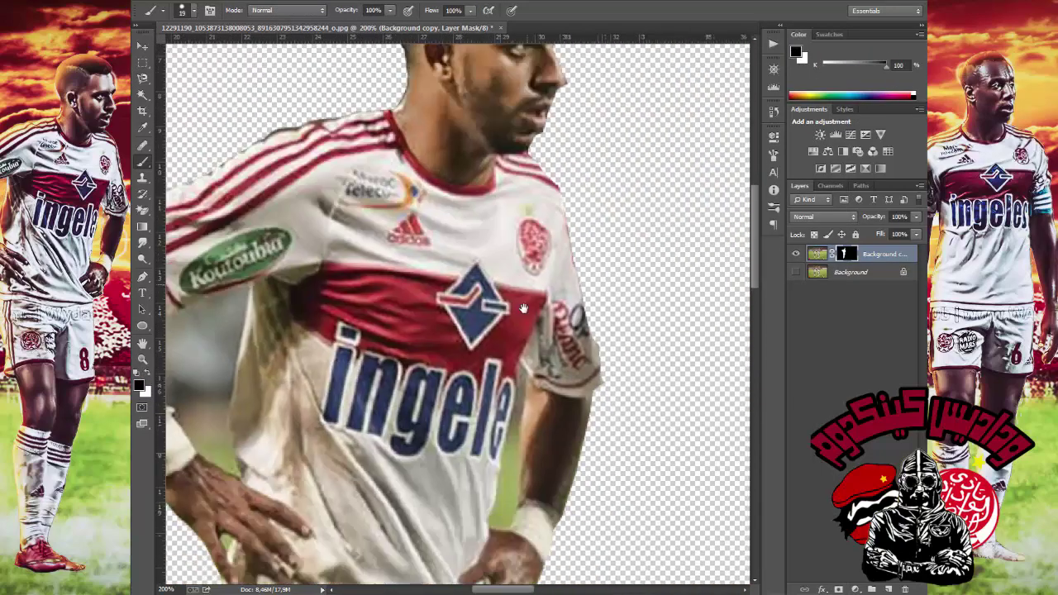
pyautogui.scroll(-2, 538, 248)
pyautogui.press('w')
# Paint the mask black to hide leftover background and white to restore player areas
pyautogui.press('x')
pyautogui.scroll(2, 580, 176)
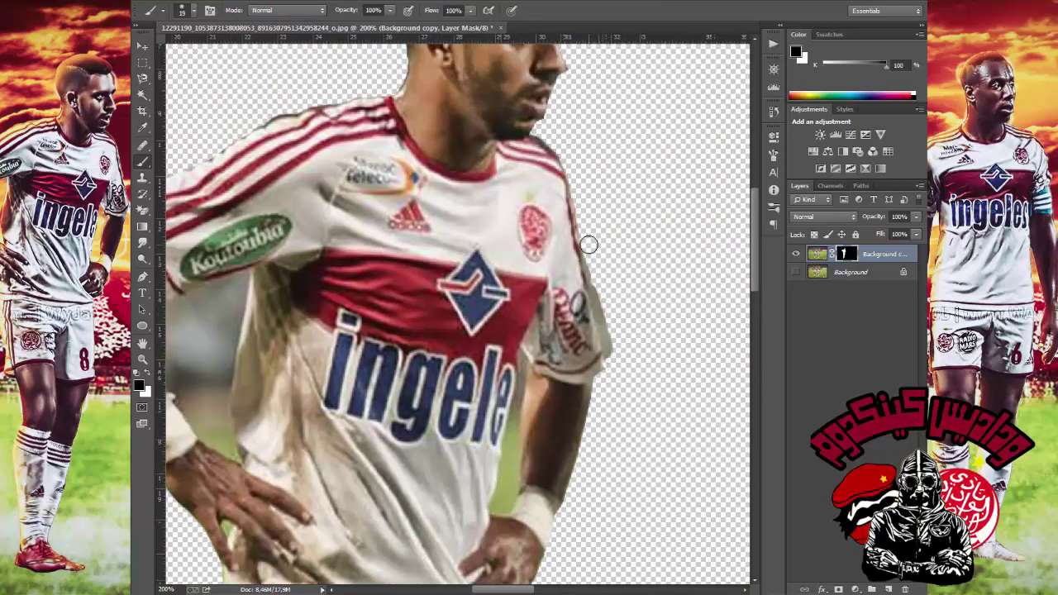
pyautogui.scroll(-5, 595, 298)
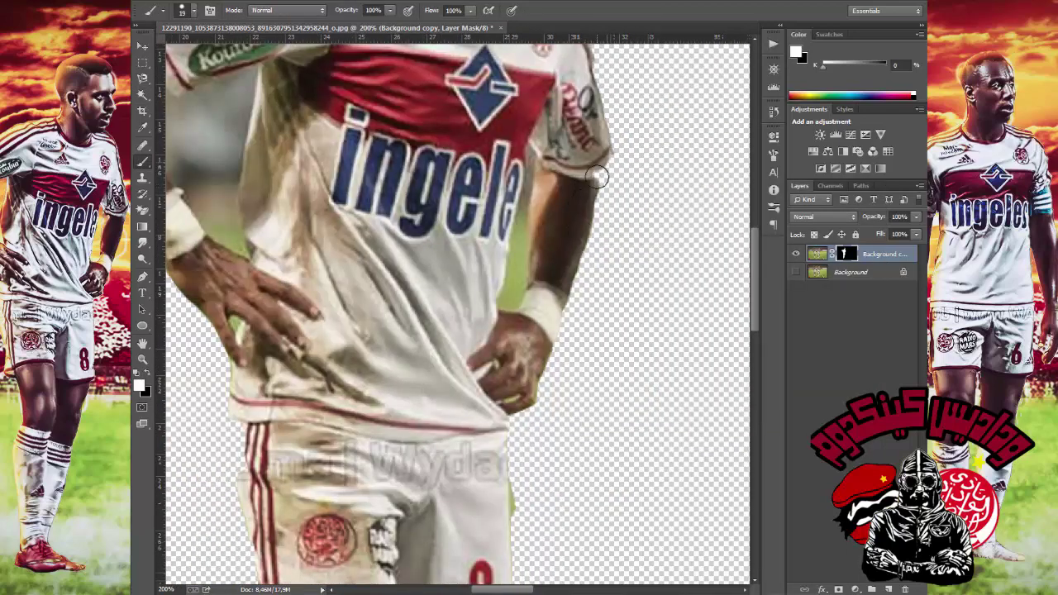
pyautogui.scroll(-6, 613, 179)
pyautogui.scroll(-8, 571, 264)
pyautogui.scroll(-3, 385, 146)
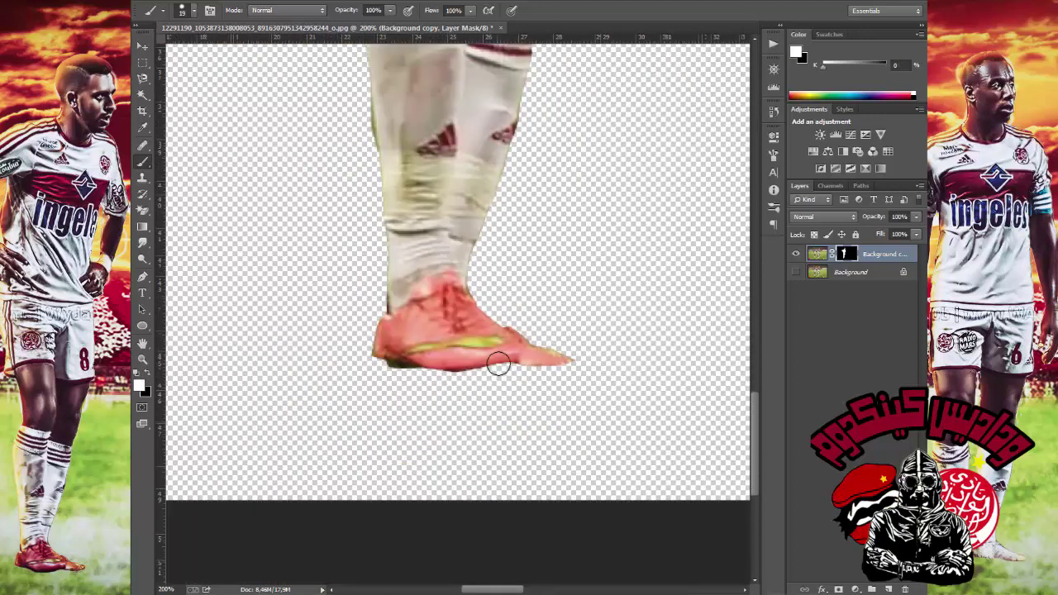
pyautogui.scroll(5, 411, 314)
pyautogui.scroll(10, 469, 359)
pyautogui.press('x')
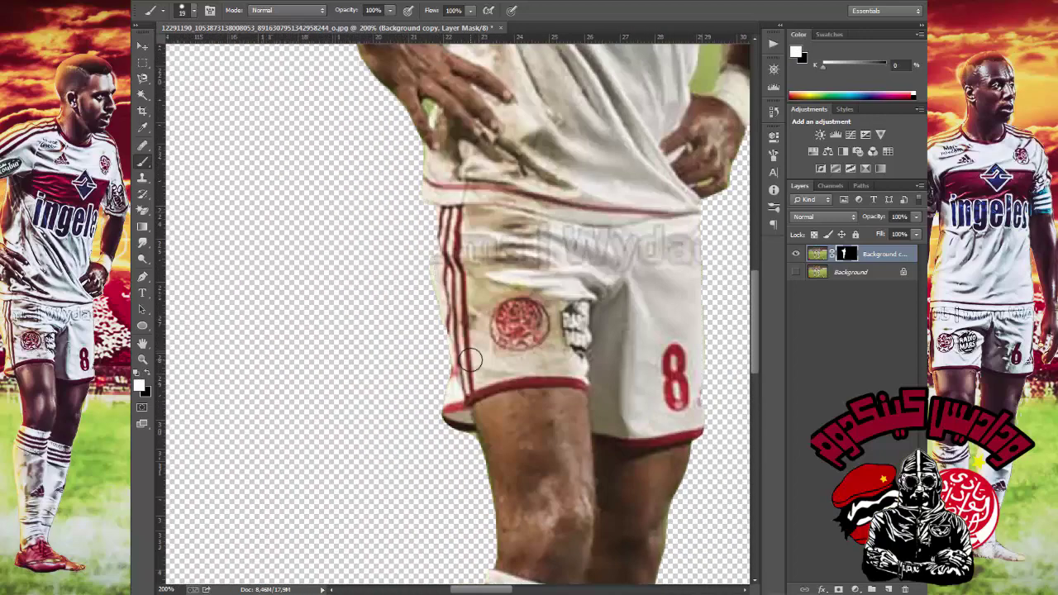
# Select the gap between arm and torso and paint it out on the mask
pyautogui.hotkey('ctrl', '0')
pyautogui.press('l')
pyautogui.click(467, 444)
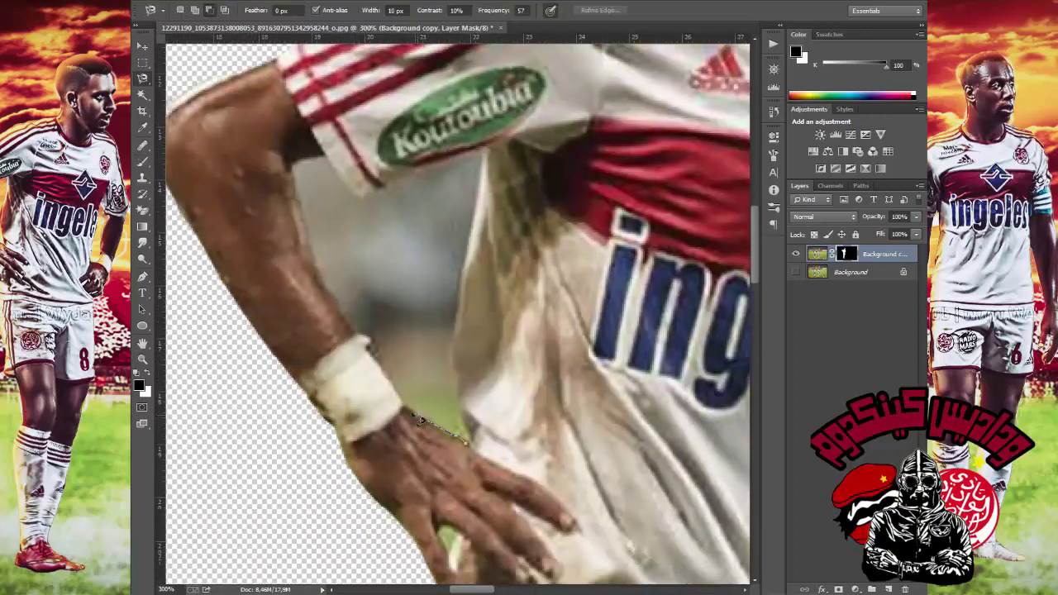
pyautogui.click(473, 450)
pyautogui.press('b')
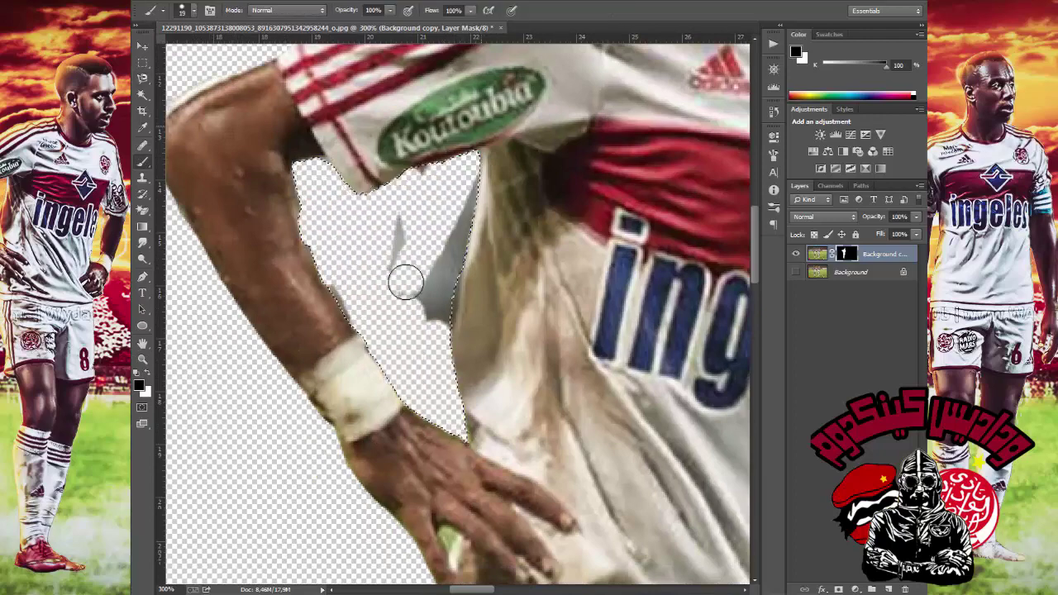
pyautogui.moveTo(402, 279); pyautogui.dragTo(389, 250)
pyautogui.press('x')
pyautogui.moveTo(745, 300); pyautogui.dragTo(344, 192)
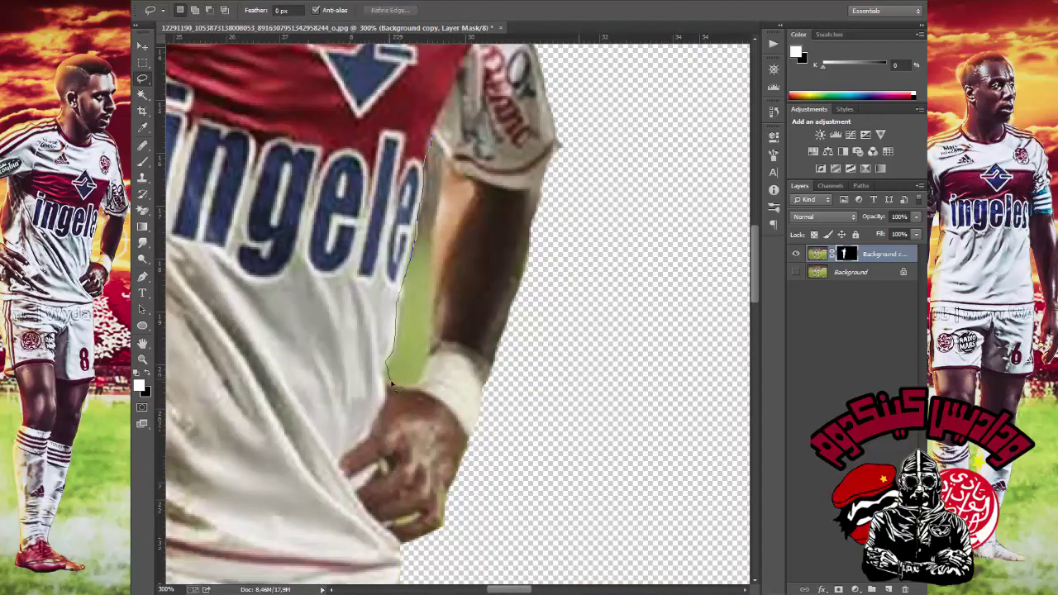
pyautogui.press('x')
pyautogui.scroll(5, 392, 272)
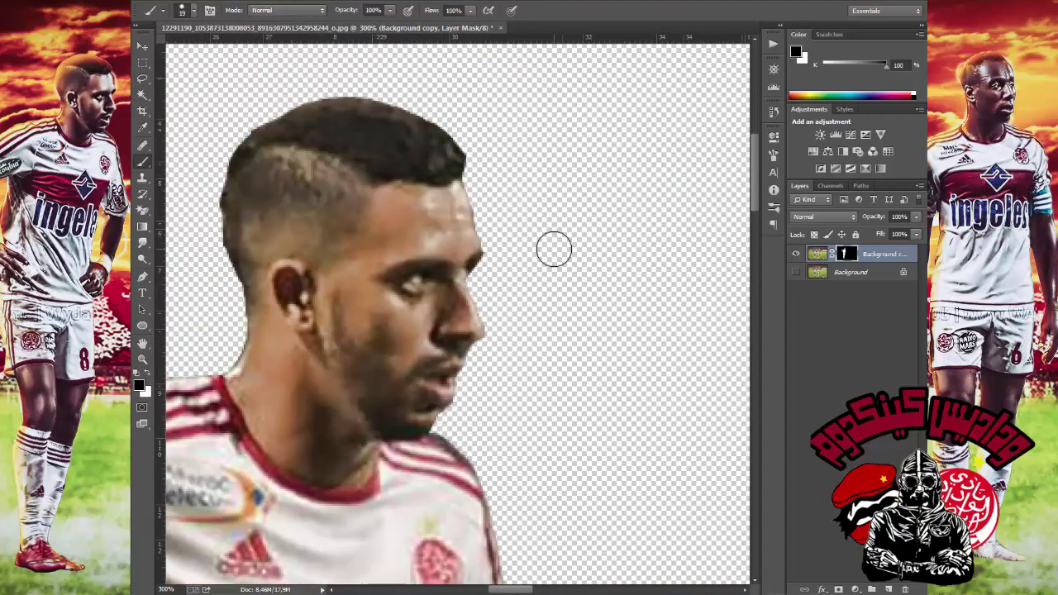
pyautogui.hotkey('ctrl', '0')
pyautogui.rightClick(843, 254)
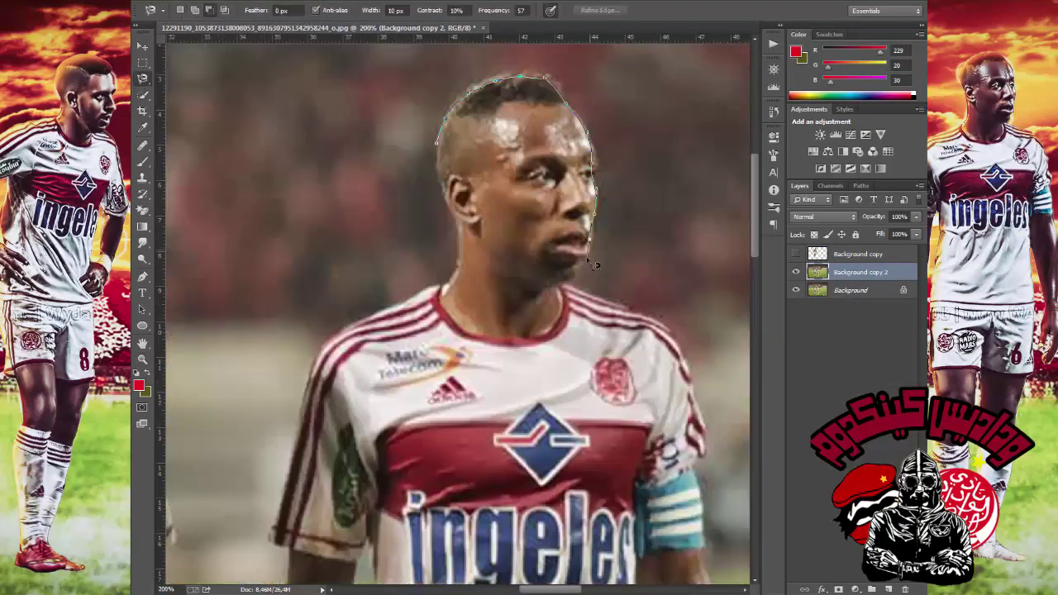
# Undo to remove the empty extra Layer 1
pyautogui.scroll(-5, 594, 264)
pyautogui.scroll(-5, 496, 248)
pyautogui.scroll(-5, 414, 232)
pyautogui.scroll(2, 313, 197)
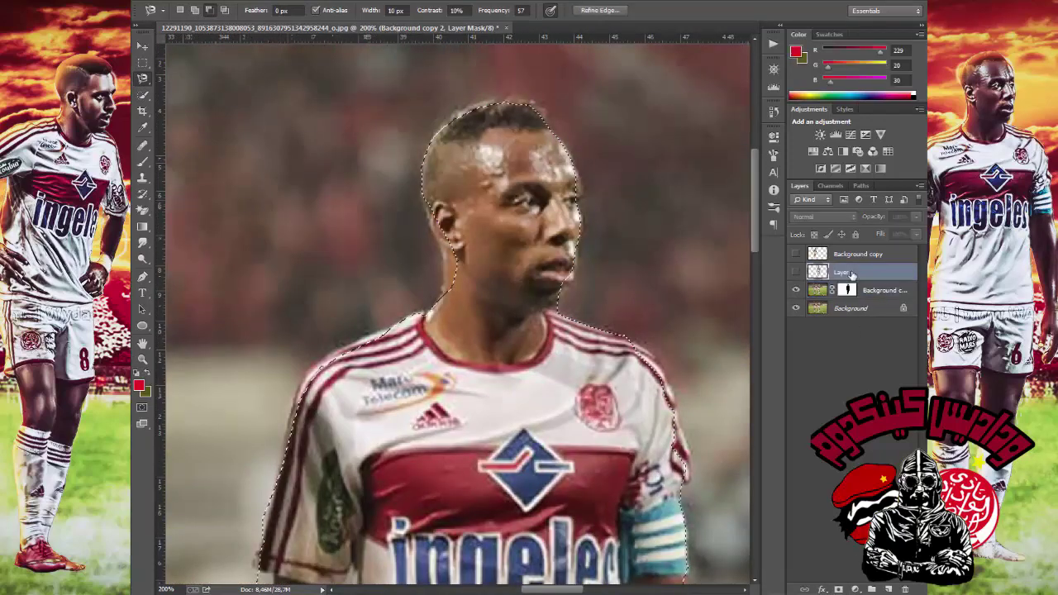
pyautogui.hotkey('ctrl', 'z')
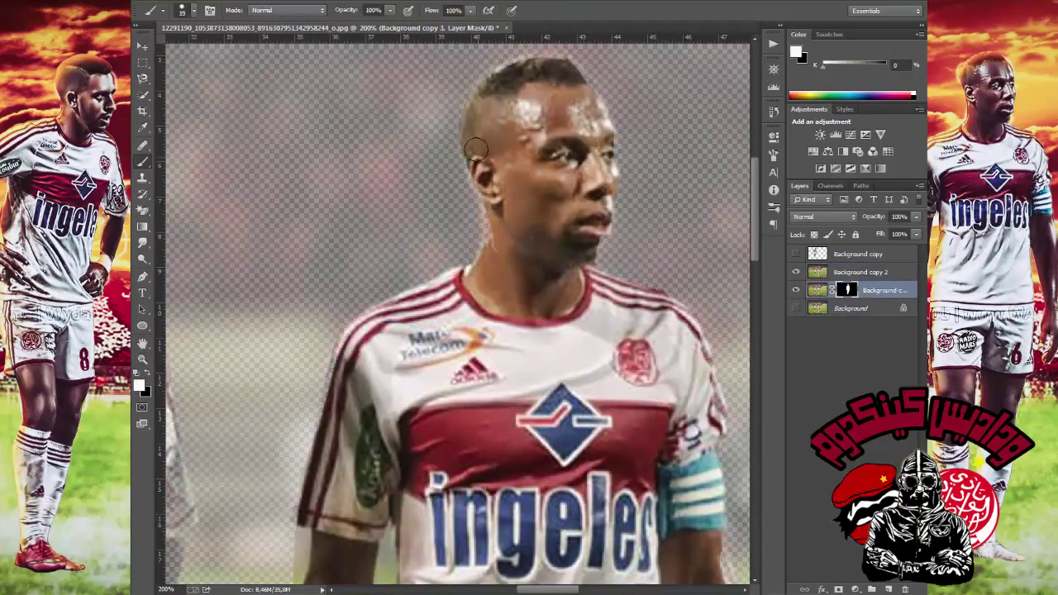
# Paint the mask white to restore player detail and black to hide the grass
pyautogui.scroll(-3, 477, 149)
pyautogui.scroll(-3, 421, 256)
pyautogui.press('x')
pyautogui.scroll(-5, 374, 254)
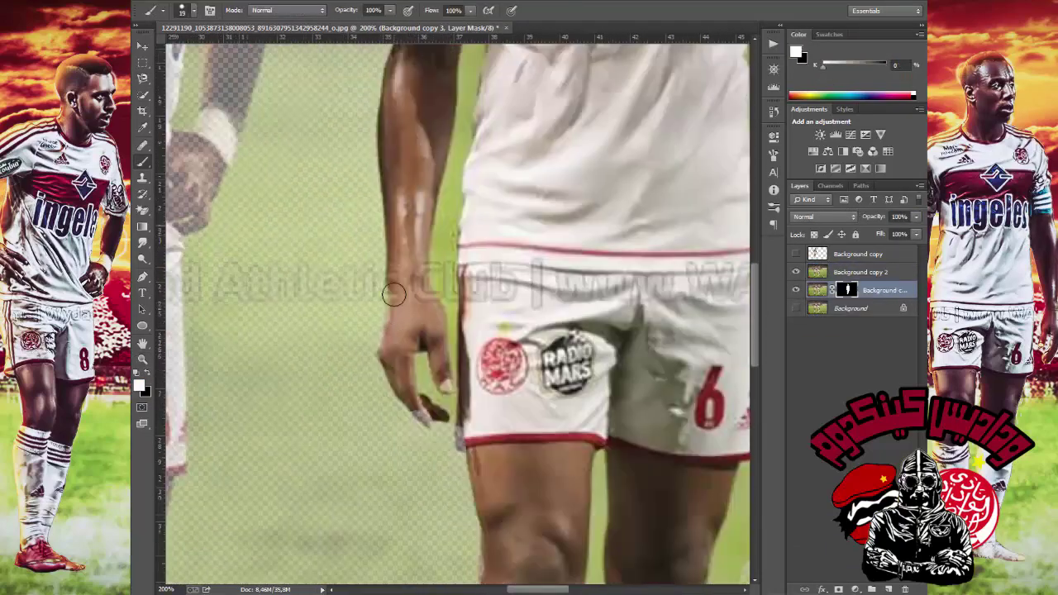
pyautogui.scroll(-3, 412, 269)
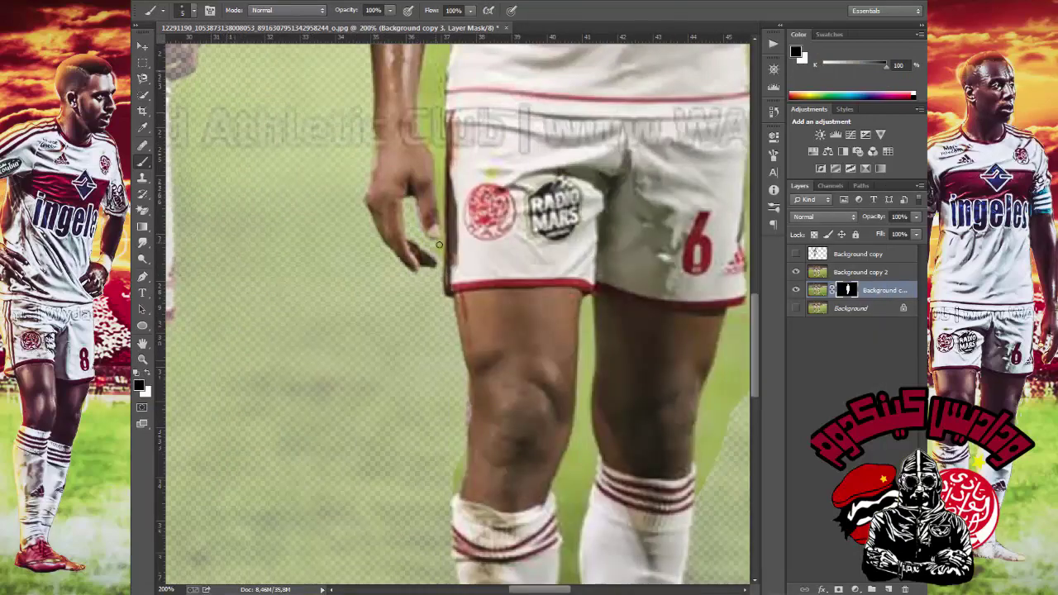
pyautogui.scroll(-5, 447, 217)
pyautogui.press('x')
pyautogui.press('x')
pyautogui.scroll(-4, 473, 199)
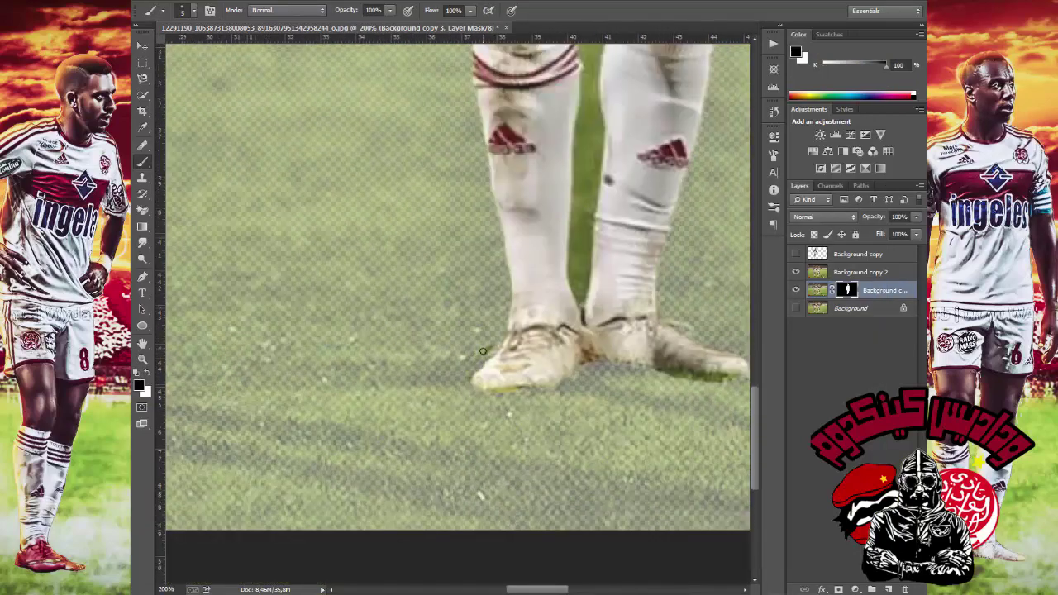
pyautogui.hscroll(3, 496, 248)
pyautogui.scroll(5, 557, 328)
pyautogui.scroll(3, 570, 182)
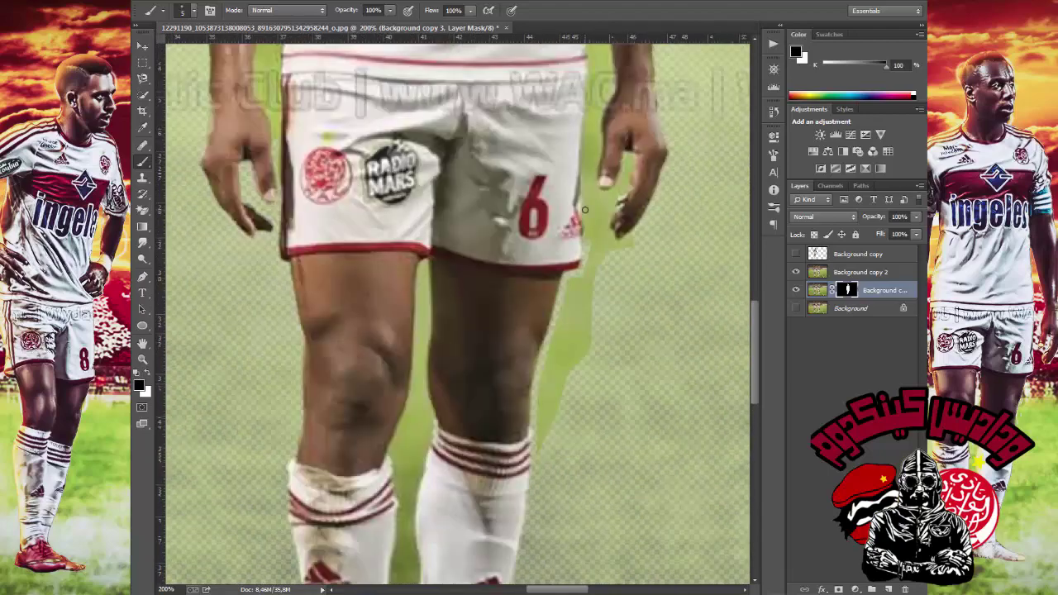
pyautogui.scroll(4, 545, 215)
pyautogui.hscroll(1, 539, 224)
# Hide the uncut photo copy and mask out the grass between the legs
pyautogui.rightClick(553, 385)
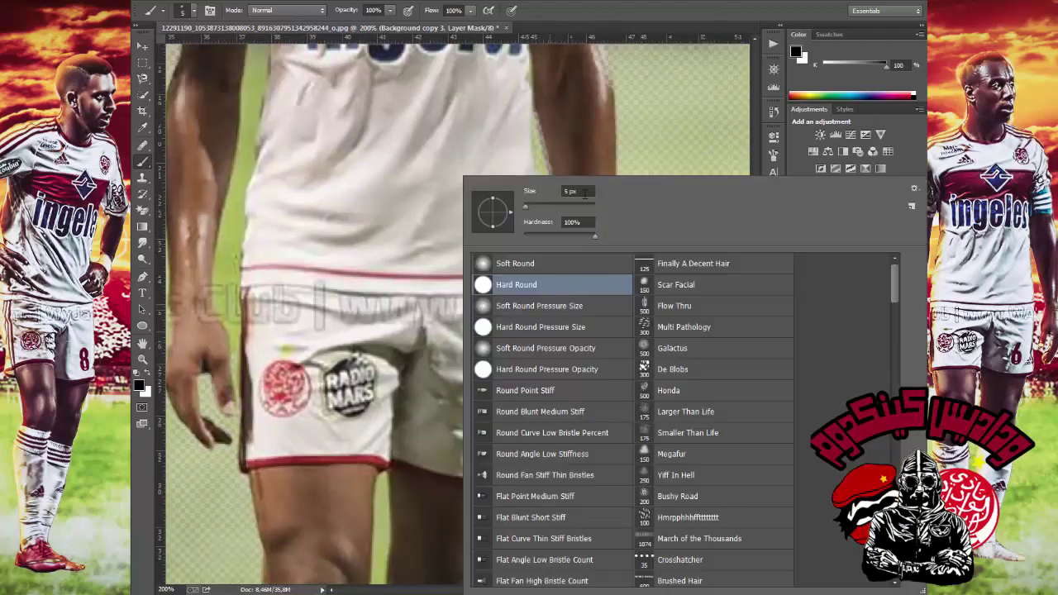
pyautogui.click(795, 272)
pyautogui.press('x')
pyautogui.scroll(-3, 529, 314)
pyautogui.hscroll(-1, 523, 472)
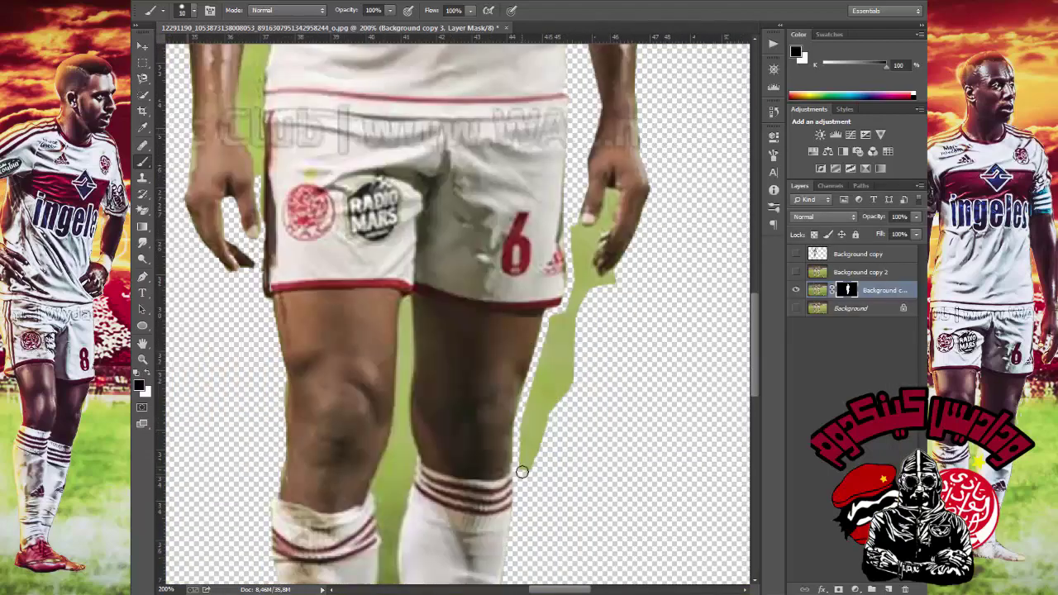
pyautogui.scroll(5, 608, 200)
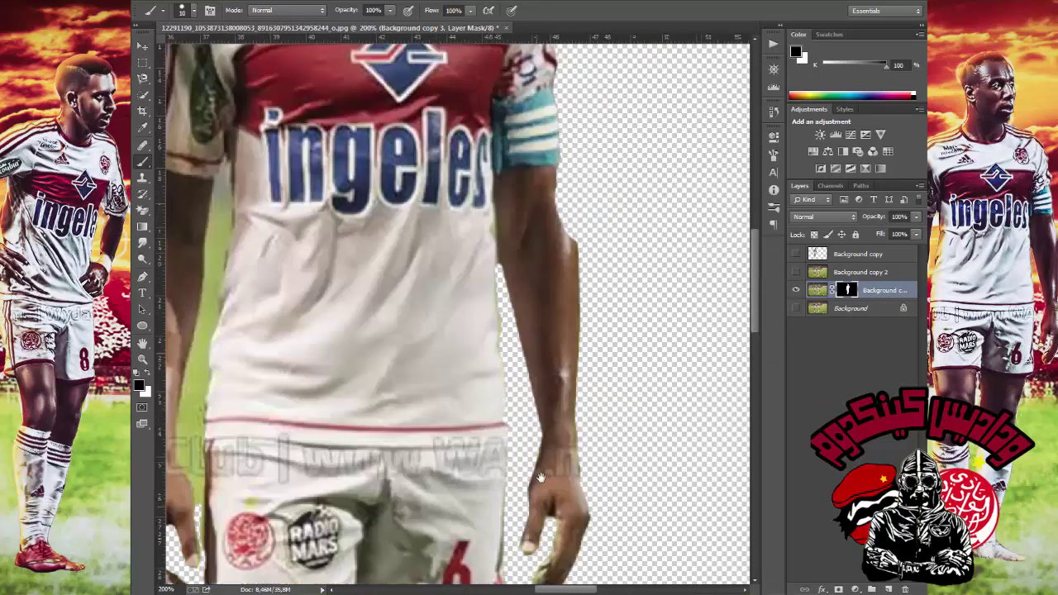
pyautogui.scroll(3, 579, 248)
pyautogui.press('x')
pyautogui.scroll(4, 509, 296)
pyautogui.scroll(3, 512, 309)
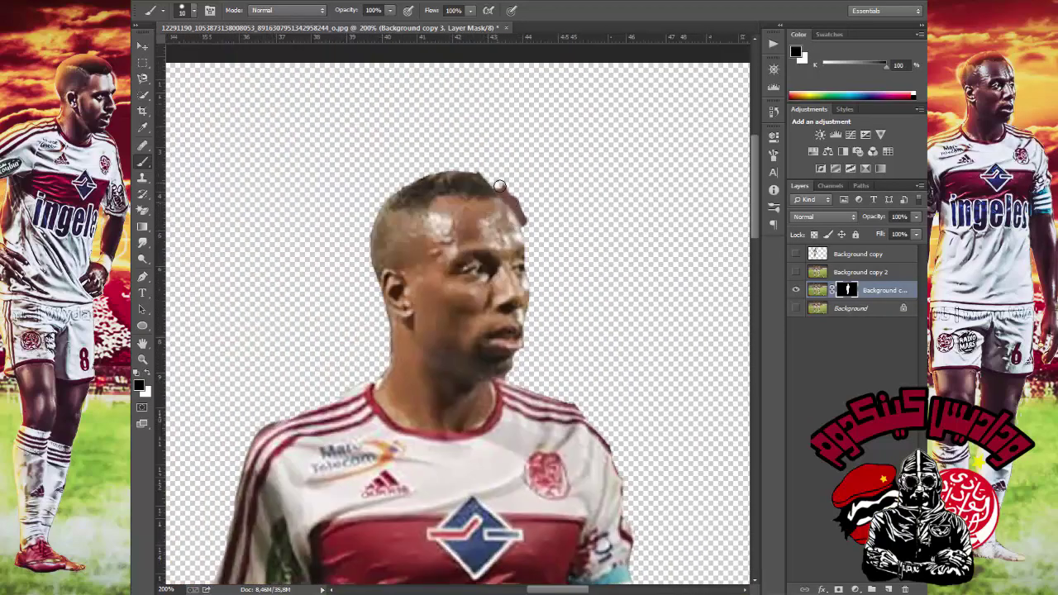
# Trace the leg with the Magnetic Lasso and refine its mask edge
pyautogui.press('x')
pyautogui.scroll(-10, 504, 315)
pyautogui.scroll(-5, 504, 314)
pyautogui.press('l')
pyautogui.scroll(2, 511, 375)
pyautogui.click(507, 566)
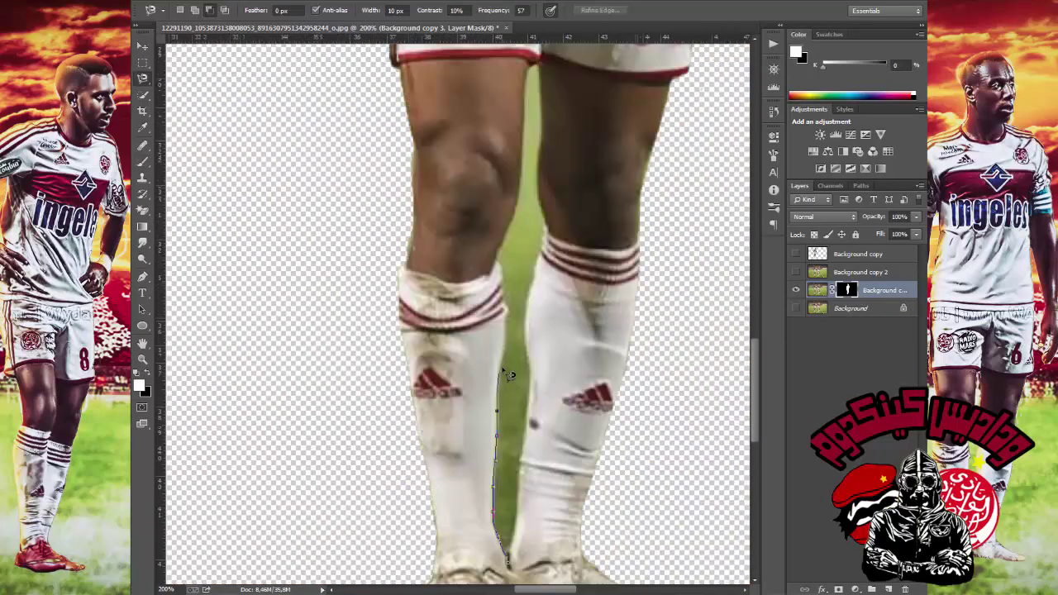
pyautogui.scroll(-4, 544, 200)
pyautogui.scroll(2, 529, 330)
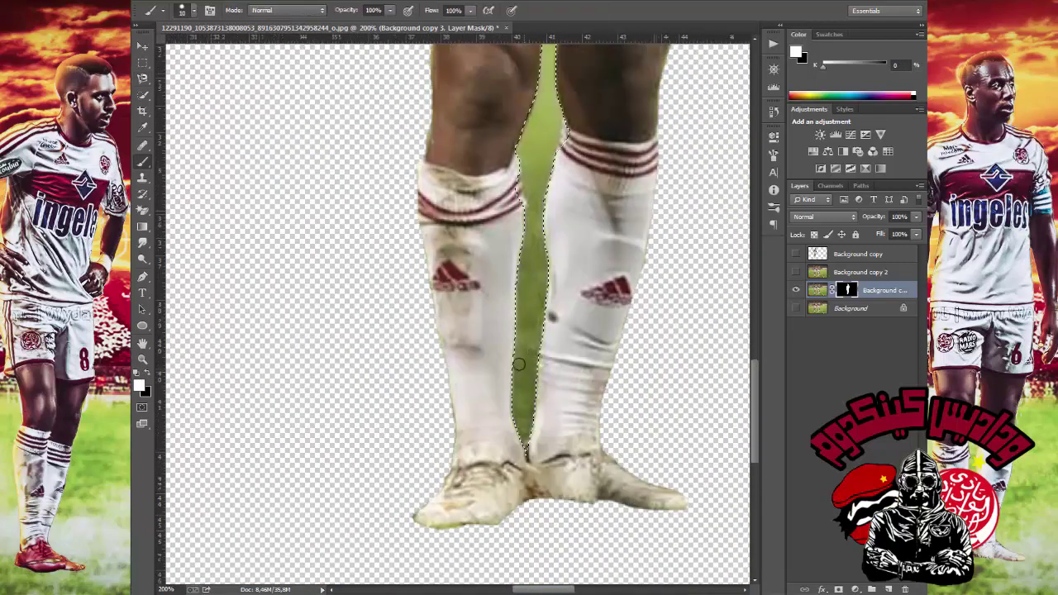
pyautogui.press('x')
pyautogui.press('c')
pyautogui.scroll(4, 541, 238)
pyautogui.press('x')
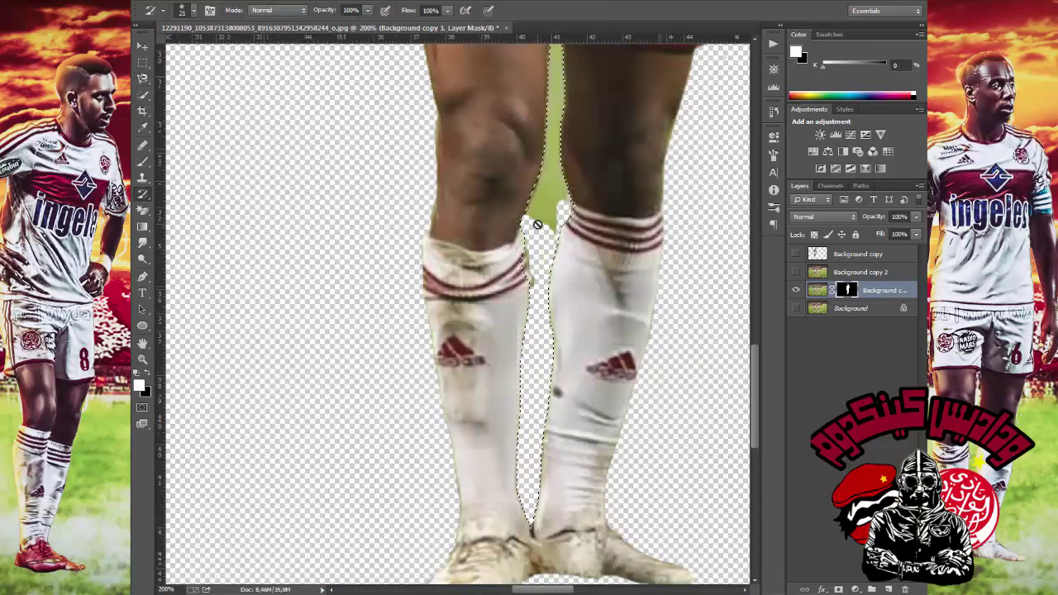
pyautogui.scroll(5, 539, 183)
pyautogui.scroll(10, 321, 332)
# Re-select around the leg and resize the mask brush for final edge touch-ups
pyautogui.press('l')
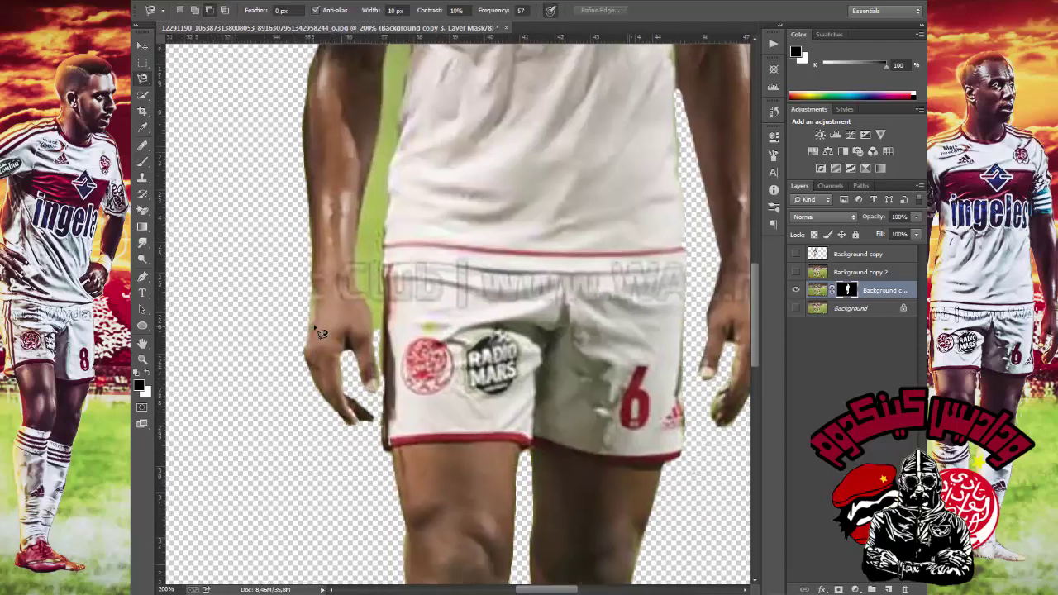
pyautogui.scroll(10, 385, 144)
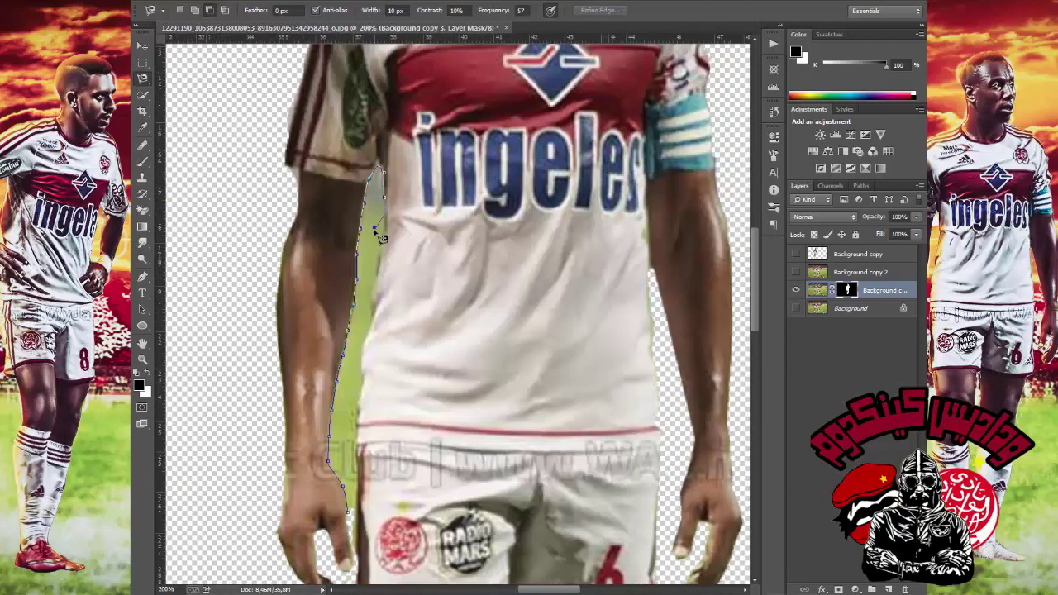
pyautogui.scroll(-5, 374, 327)
pyautogui.press('b')
pyautogui.rightClick(414, 175)
pyautogui.press('Escape')
pyautogui.scroll(5, 446, 202)
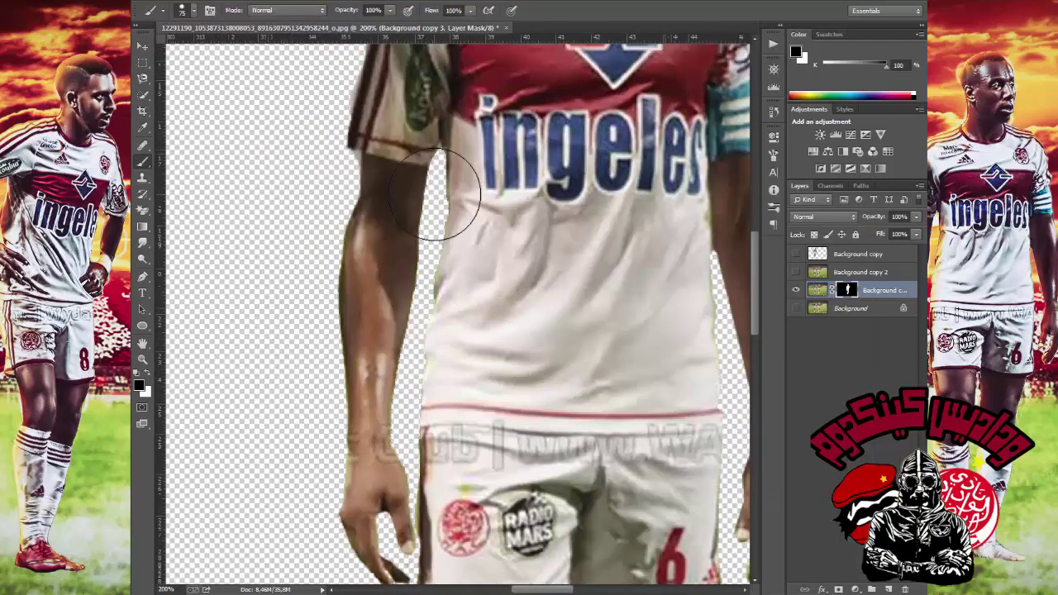
pyautogui.scroll(4, 395, 329)
pyautogui.scroll(-10, 542, 157)
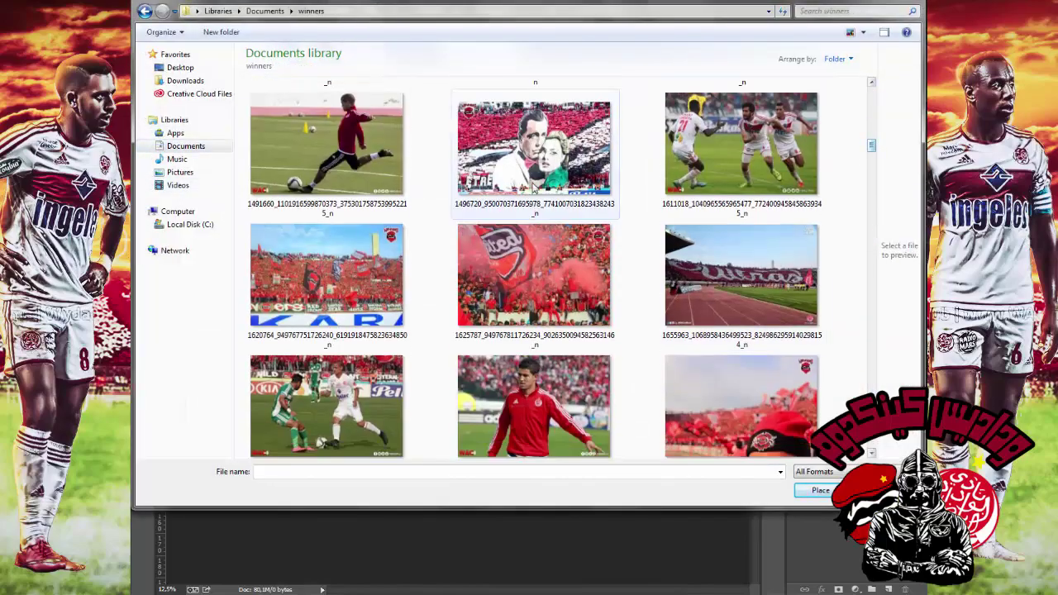
# Commit the placed stadium tifo photo in the new document
pyautogui.press('Return')
# Select the sky with the Polygonal Lasso, then set the sunset layer to Normal at lower opacity
pyautogui.press('l')
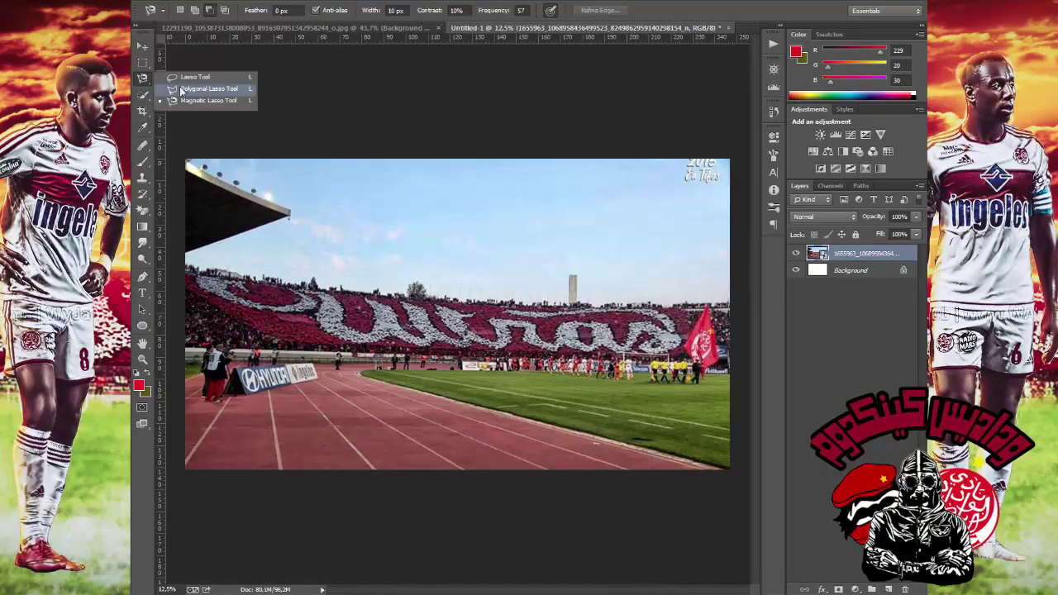
pyautogui.click(195, 89)
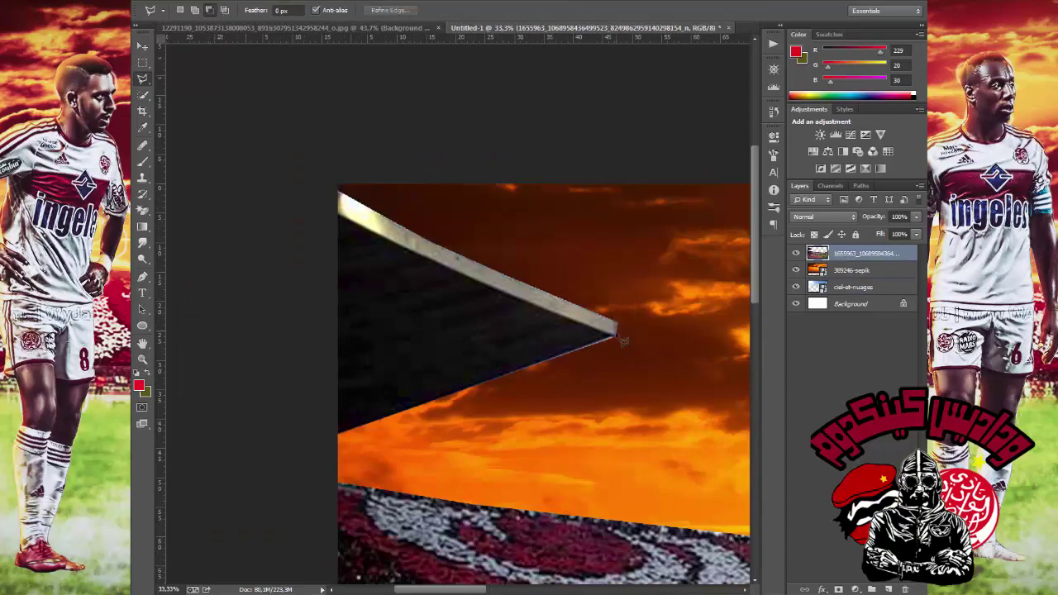
pyautogui.hotkey('ctrl', '0')
pyautogui.hotkey('shift', '+')
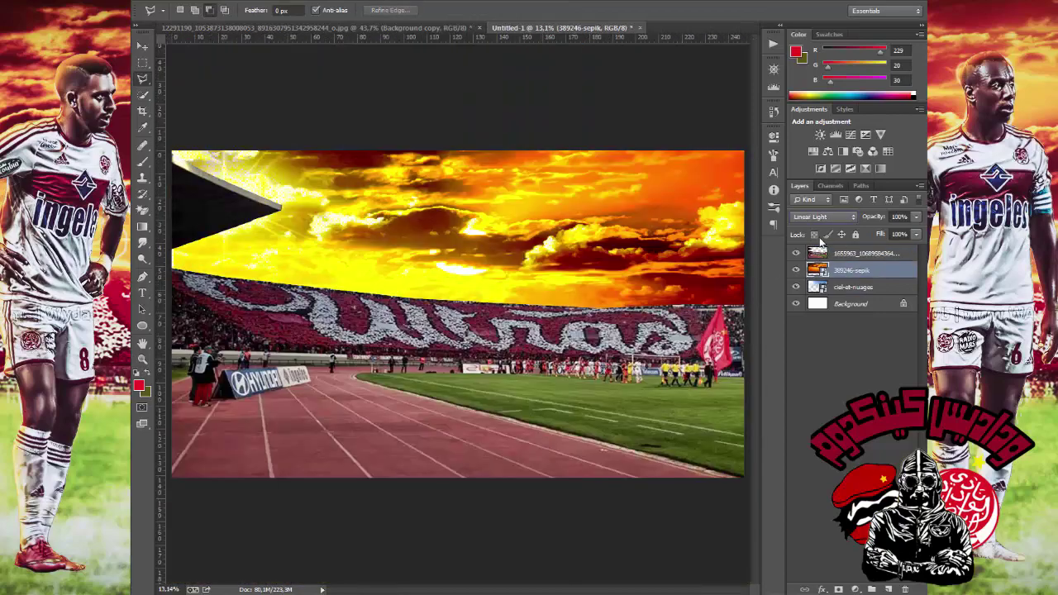
pyautogui.hotkey('shift', '+')
pyautogui.hotkey('shift', '+')
pyautogui.hotkey('alt', 'shift', 'n')
pyautogui.press('7')
pyautogui.press('8')
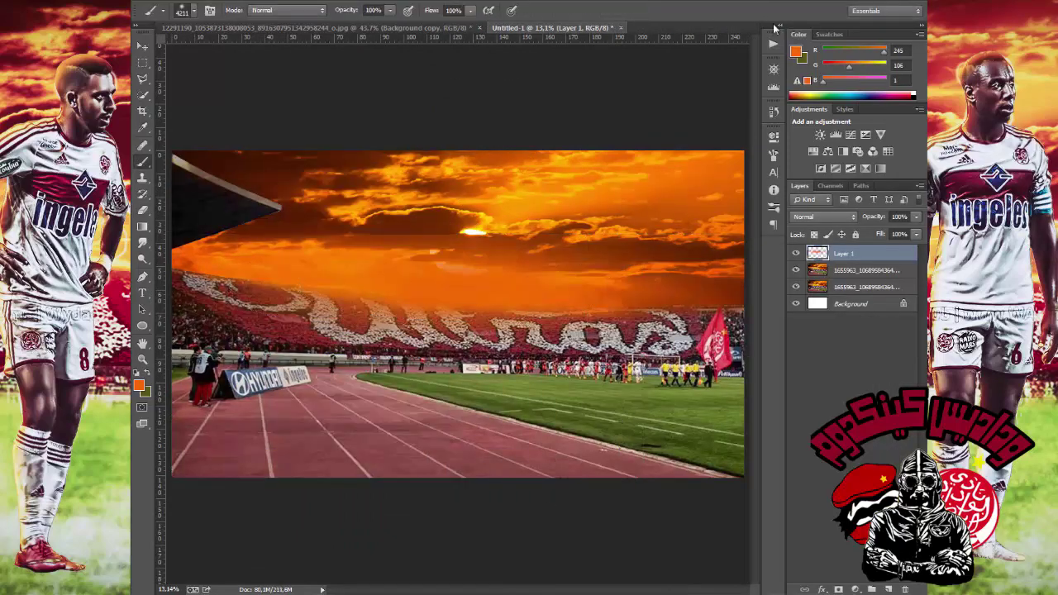
# Transform Layer 1 and enlarge the soft eraser to about 469 px
pyautogui.hotkey('ctrl', 't')
pyautogui.keyDown('alt'); pyautogui.click(543, 218); pyautogui.keyUp('alt')
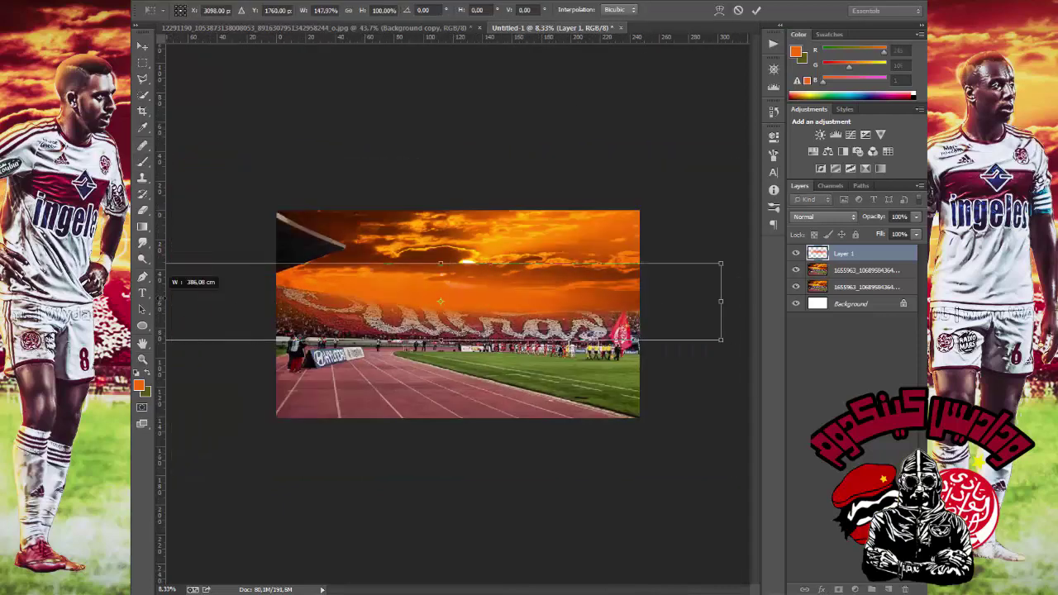
pyautogui.rightClick(529, 204)
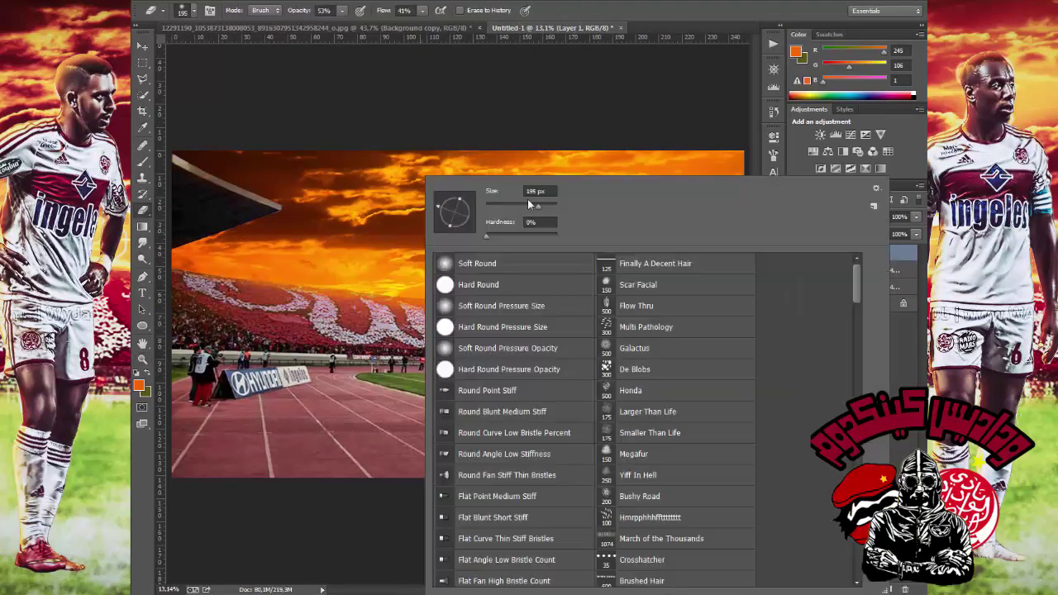
pyautogui.moveTo(529, 204); pyautogui.dragTo(544, 205)
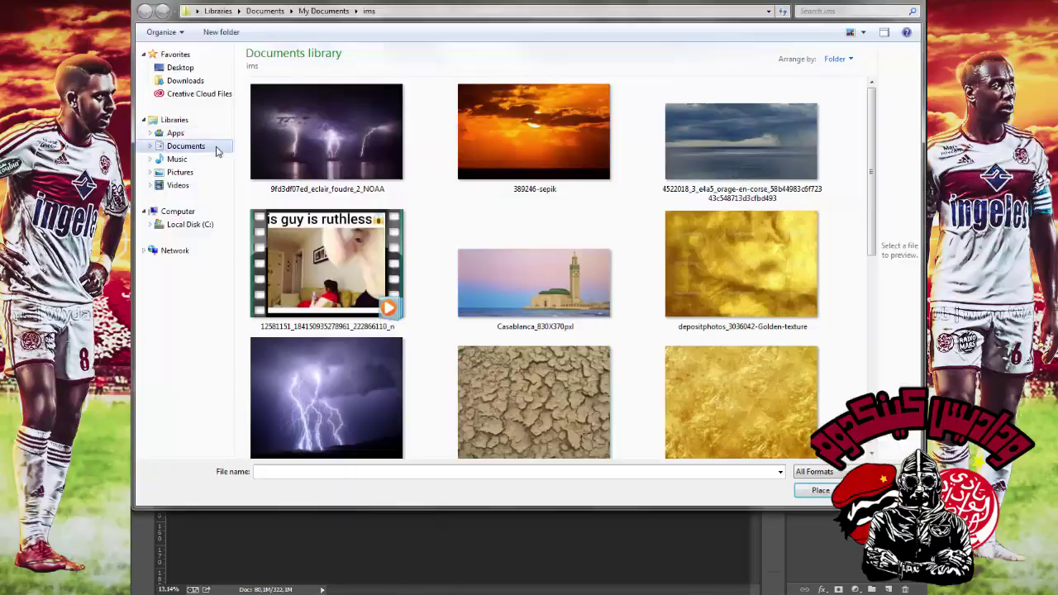
# Browse to the DETAILS folder in the Documents library for placing
pyautogui.click(186, 146)
pyautogui.doubleClick(330, 164)
pyautogui.moveTo(871, 91)
pyautogui.mouseDown()
pyautogui.moveTo(872, 254)
pyautogui.moveTo(895, 233)
pyautogui.mouseUp()
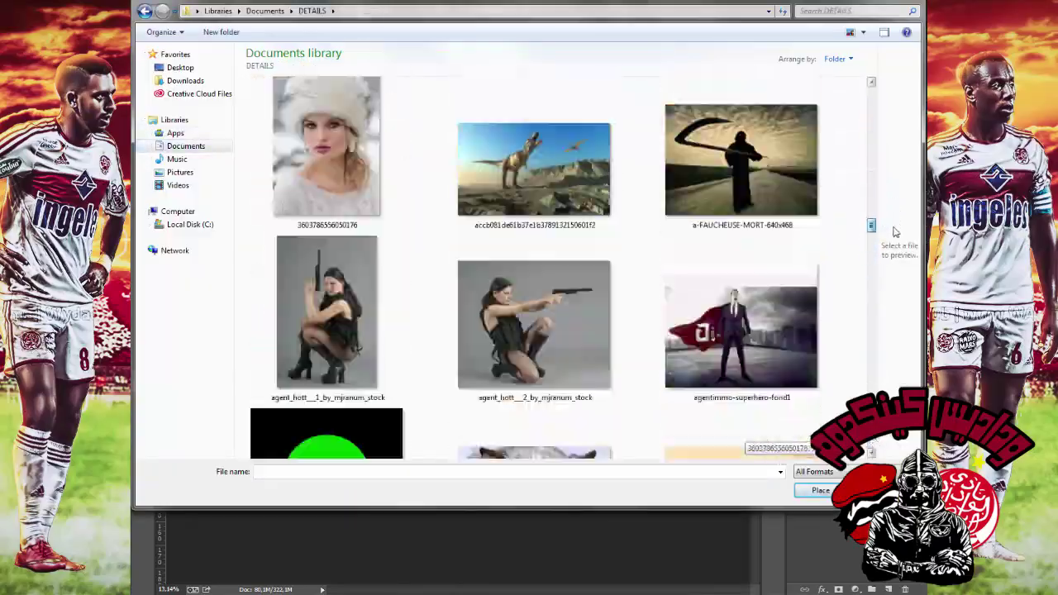
# Place the grass field photo at 35% opacity and duplicate it, shifting the copy up
pyautogui.scroll(-10, 895, 233)
pyautogui.press('BackSpace')
pyautogui.moveTo(871, 91); pyautogui.dragTo(876, 139)
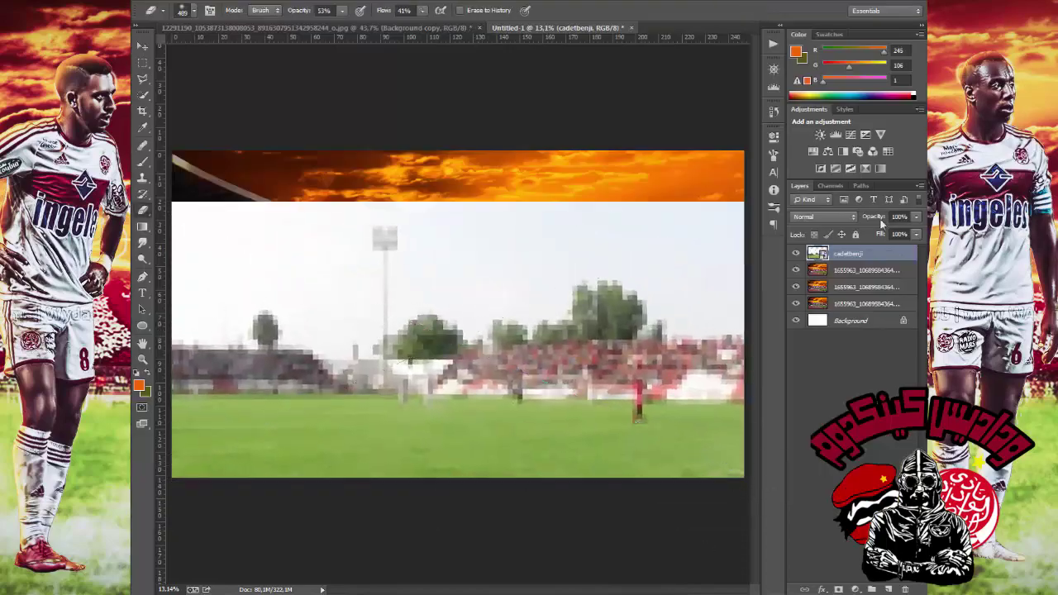
pyautogui.moveTo(880, 219); pyautogui.dragTo(826, 219)
pyautogui.press('l')
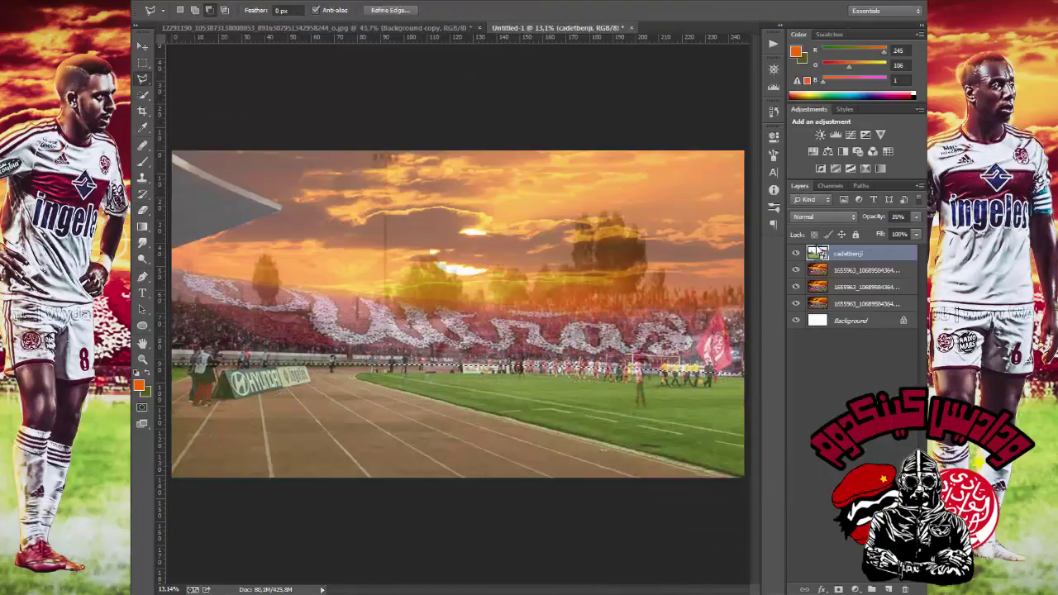
pyautogui.hotkey('ctrl', 'j')
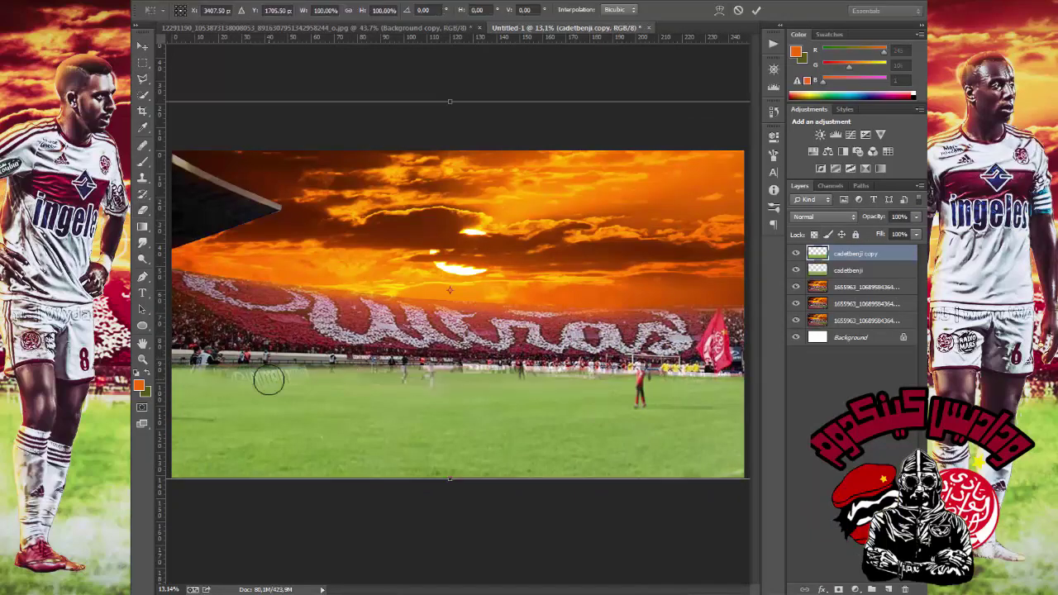
pyautogui.moveTo(267, 375); pyautogui.dragTo(588, 356)
# Clone, perspective-widen and burn-darken the grass, then merge it into the stadium
pyautogui.press('s')
pyautogui.rightClick(654, 430)
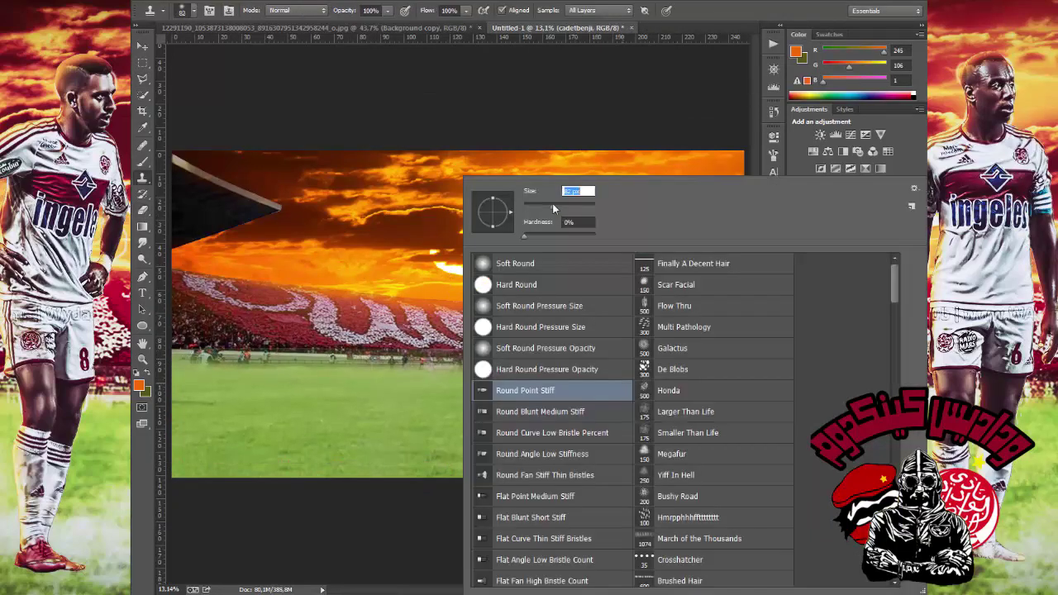
pyautogui.press('Escape')
pyautogui.hotkey('ctrl', 't')
pyautogui.hotkey('ctrl', '-')
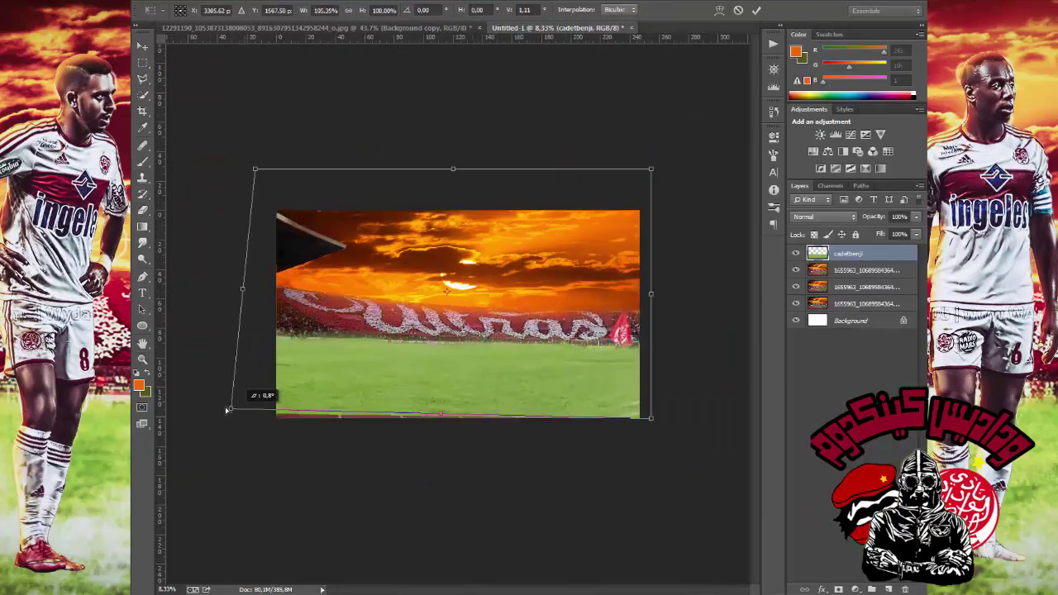
pyautogui.moveTo(456, 422); pyautogui.dragTo(456, 417)
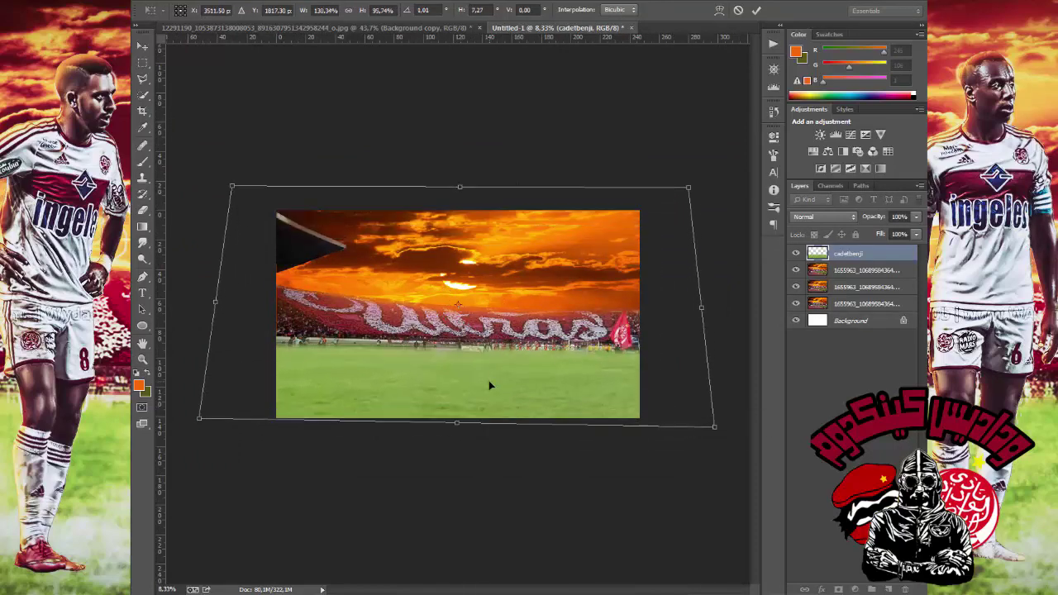
pyautogui.press('Return')
pyautogui.hotkey('ctrl', '+')
pyautogui.press('o')
pyautogui.moveTo(215, 378)
pyautogui.mouseDown()
pyautogui.moveTo(276, 465)
pyautogui.moveTo(743, 412)
pyautogui.mouseUp()
pyautogui.press('Delete')
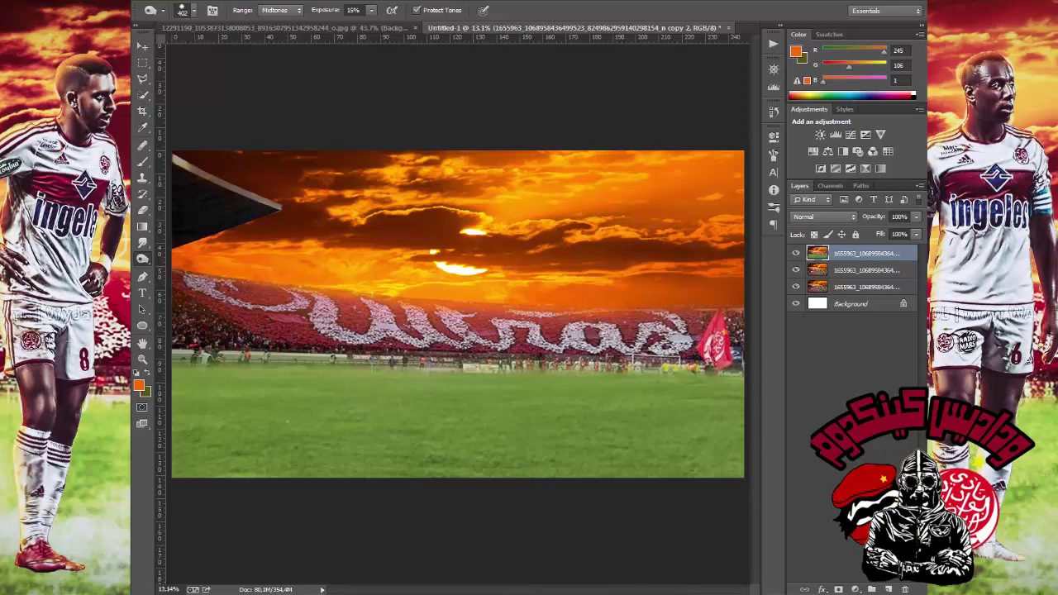
# Duplicate the stadium layer and apply a Topaz Star Effects lighting preset to the copy
pyautogui.hotkey('ctrl', 'j')
pyautogui.click(324, 0)
pyautogui.click(537, 454)
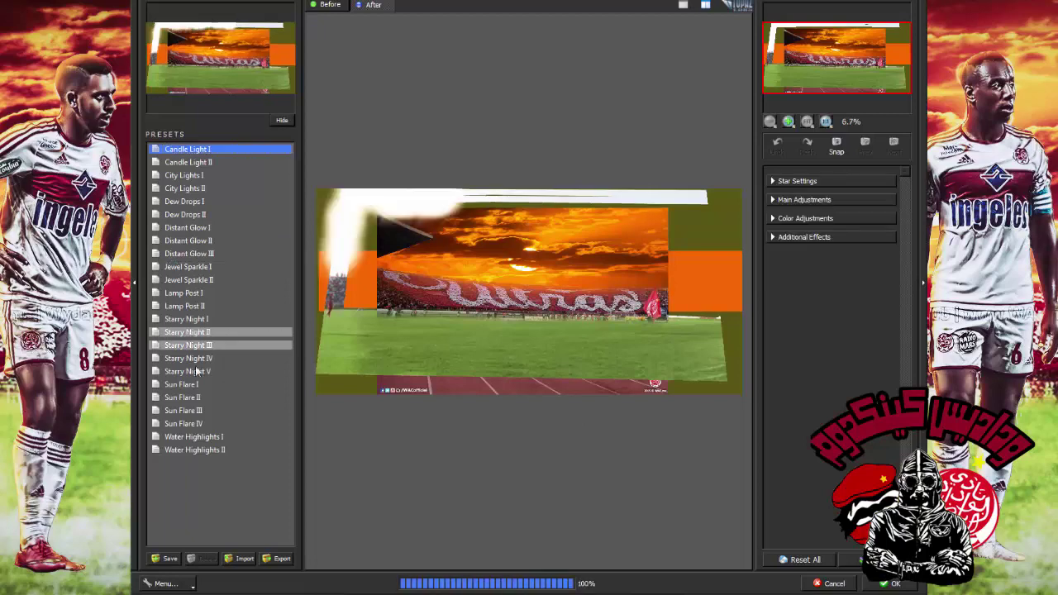
pyautogui.click(199, 449)
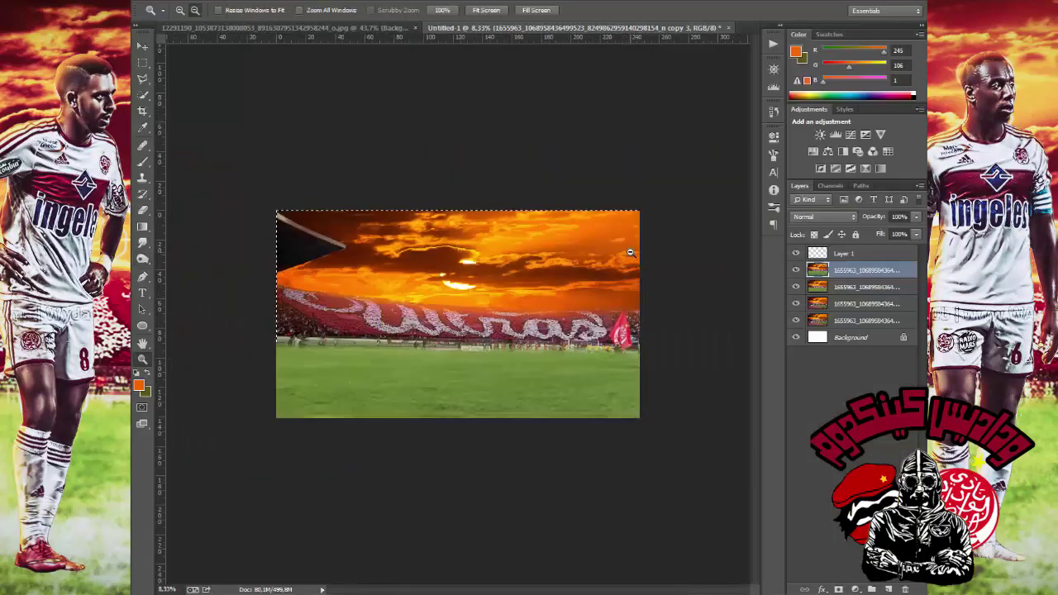
pyautogui.hotkey('ctrl', 'shift', 'p')
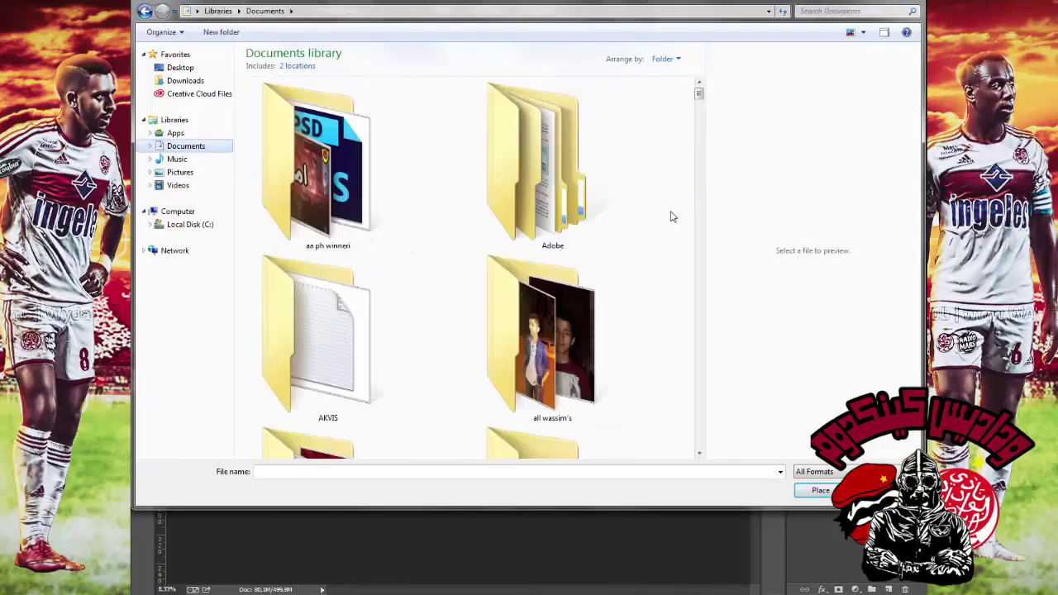
# Place a light-flare image and stretch it diagonally across the sky
pyautogui.doubleClick(552, 165)
pyautogui.scroll(-5, 454, 249)
pyautogui.doubleClick(551, 188)
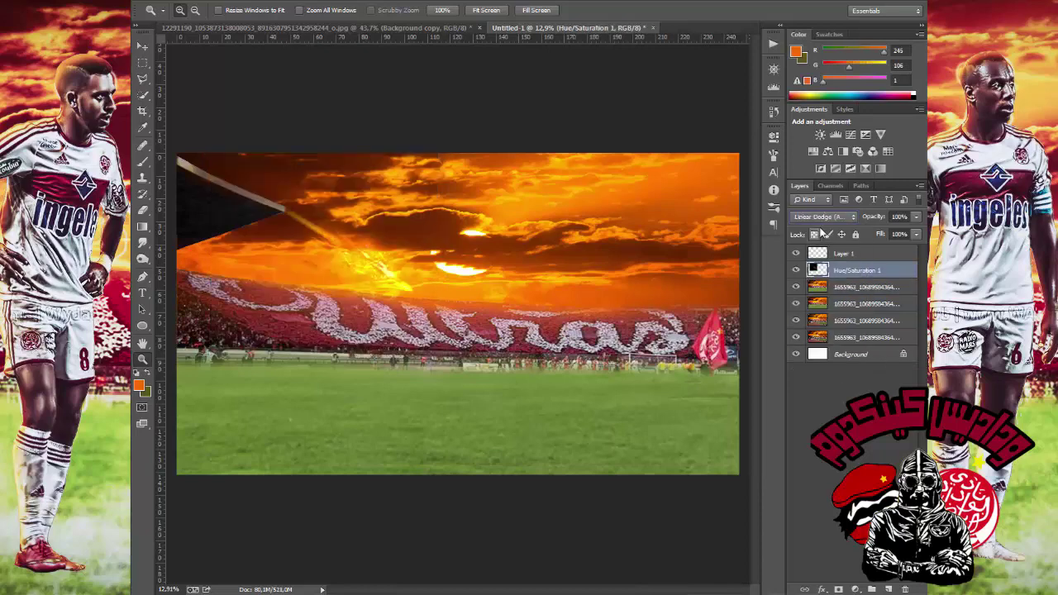
pyautogui.hotkey('ctrl', 't')
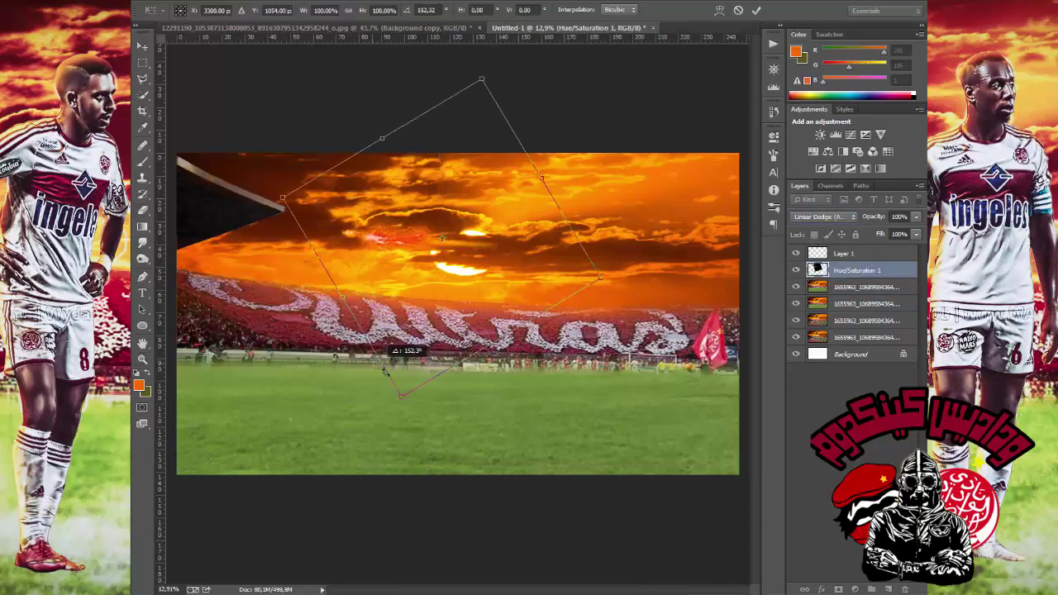
pyautogui.moveTo(485, 78)
pyautogui.mouseDown()
pyautogui.moveTo(619, 198)
pyautogui.moveTo(479, 145)
pyautogui.mouseUp()
pyautogui.press('Return')
# Duplicate the flare layer, rotate the copy 9.4°, and add a Selective Color adjustment
pyautogui.hotkey('ctrl', 'j')
pyautogui.hotkey('ctrl', 't')
pyautogui.press('Return')
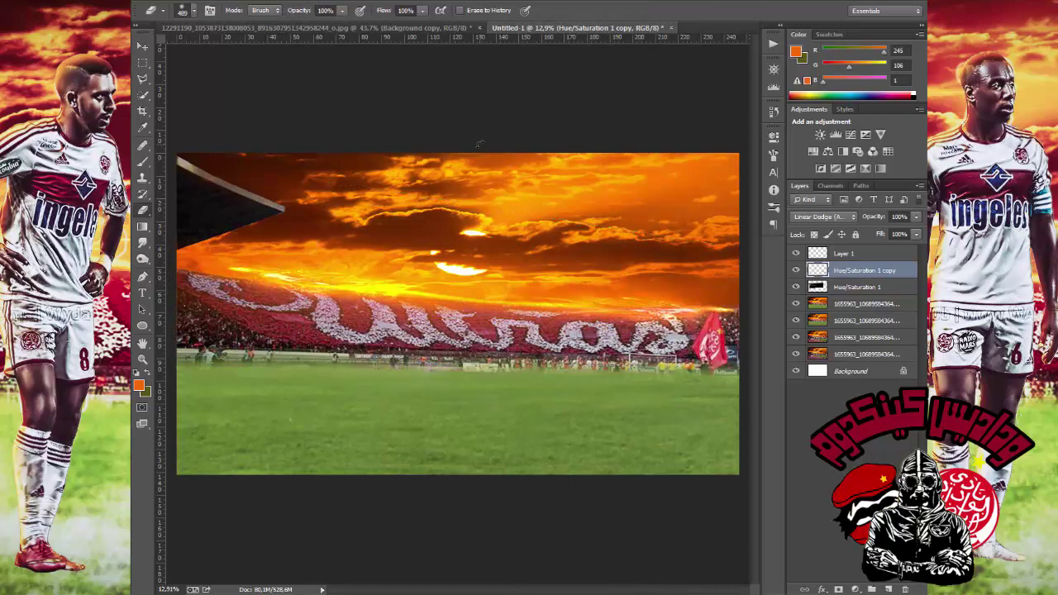
pyautogui.click(881, 168)
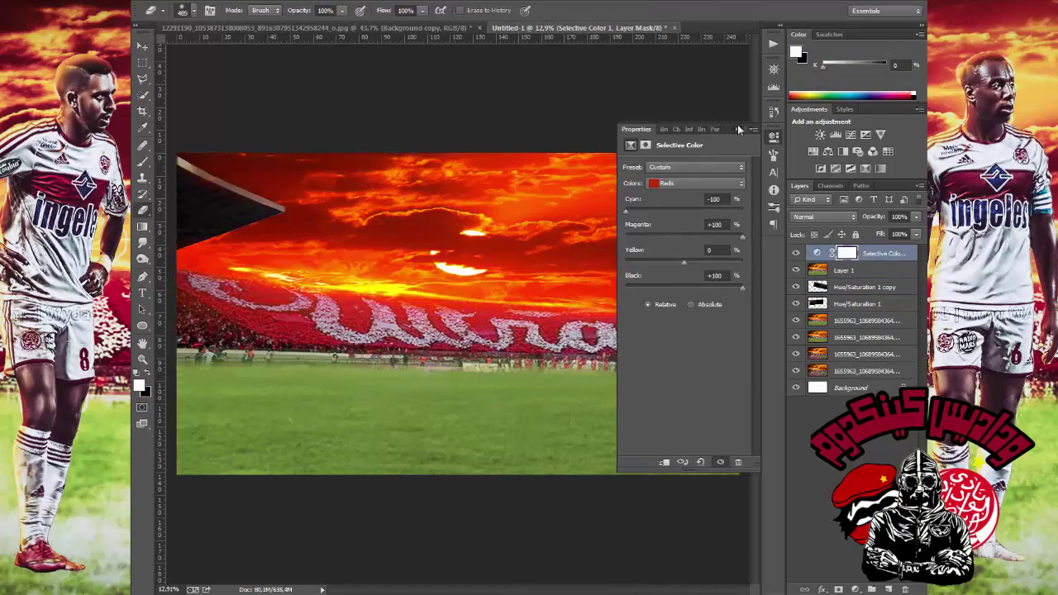
# Set the brush size to 367 px
pyautogui.rightClick(498, 251)
pyautogui.write('367')
pyautogui.press('Return')
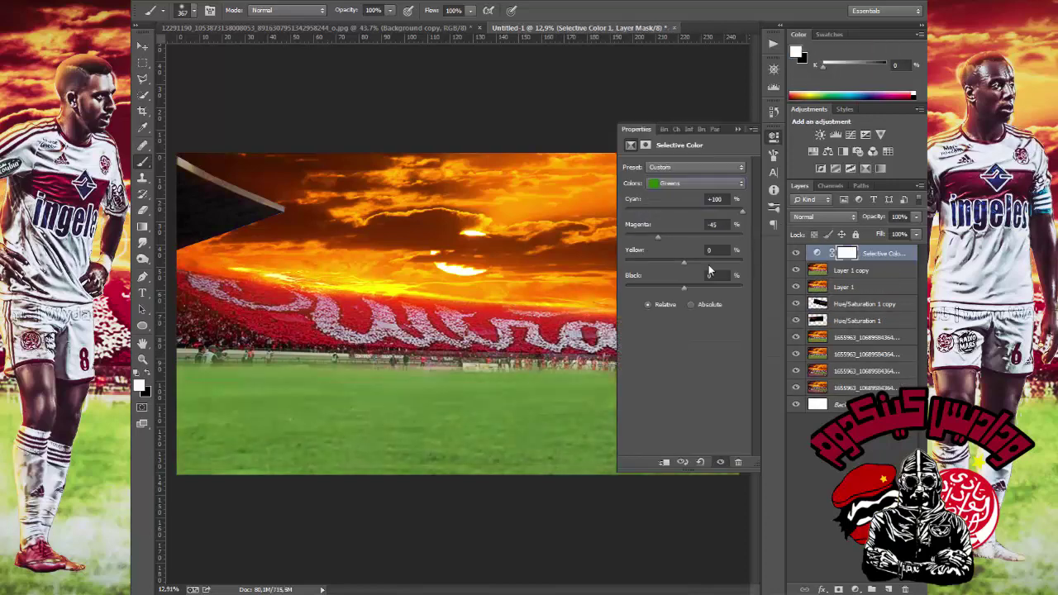
# Lift highlights with the Camera Raw filter, add an empty layer, and begin Save for Web
pyautogui.click(355, 58)
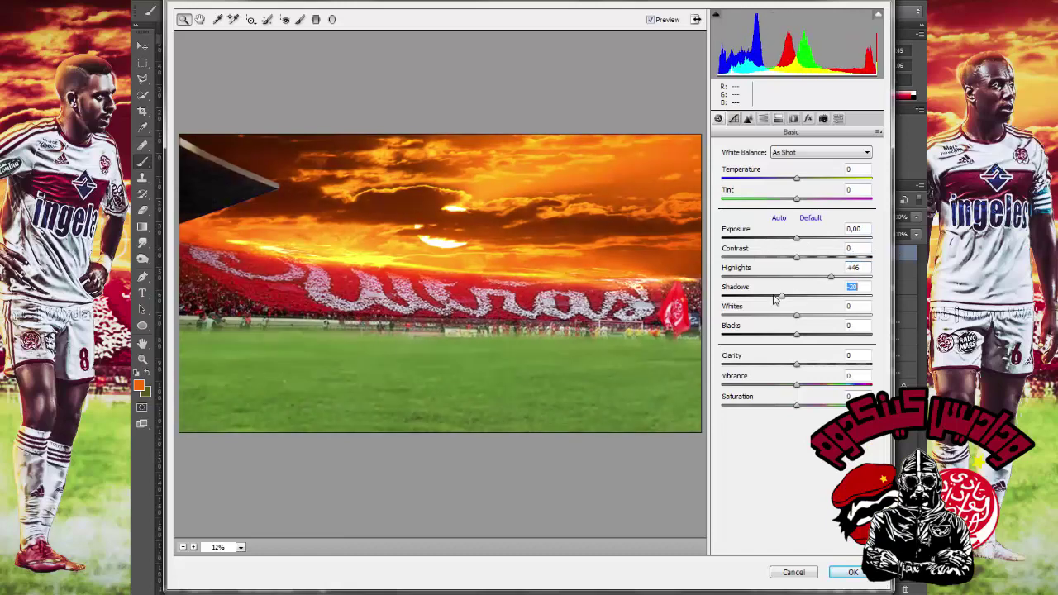
pyautogui.press('Return')
pyautogui.click(889, 589)
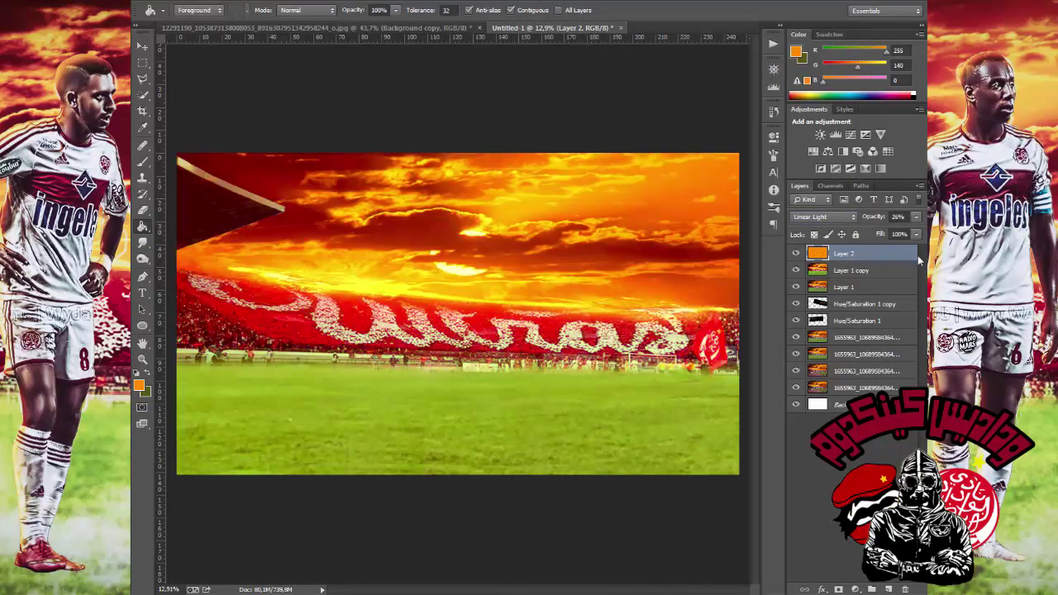
pyautogui.hotkey('ctrl', 'alt', 'shift', 's')
# Finish the export, then run Topaz Labs on the Background copy 2 player layer
pyautogui.press('Return')
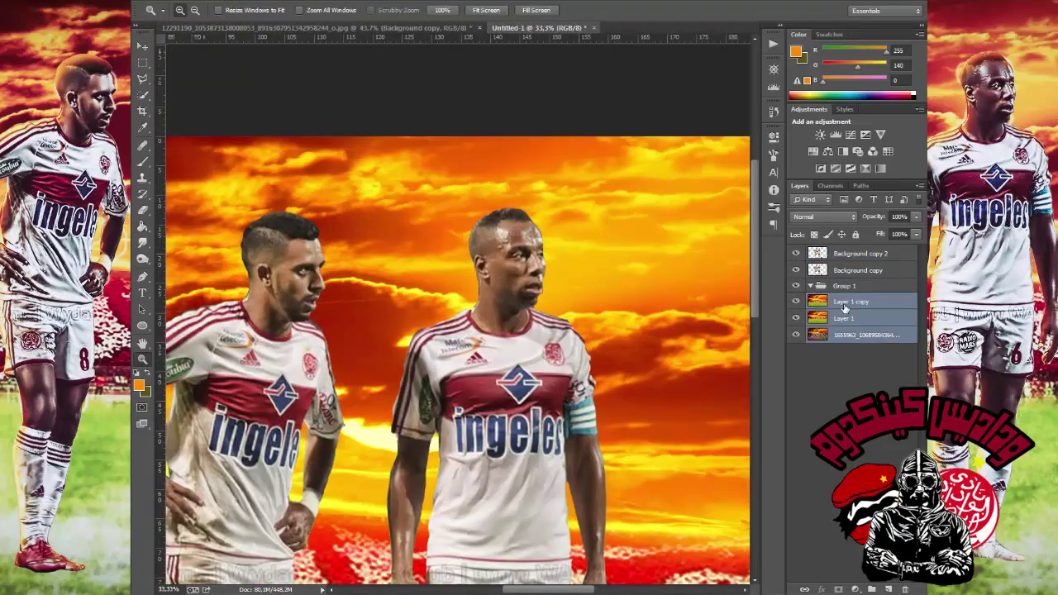
pyautogui.click(860, 253)
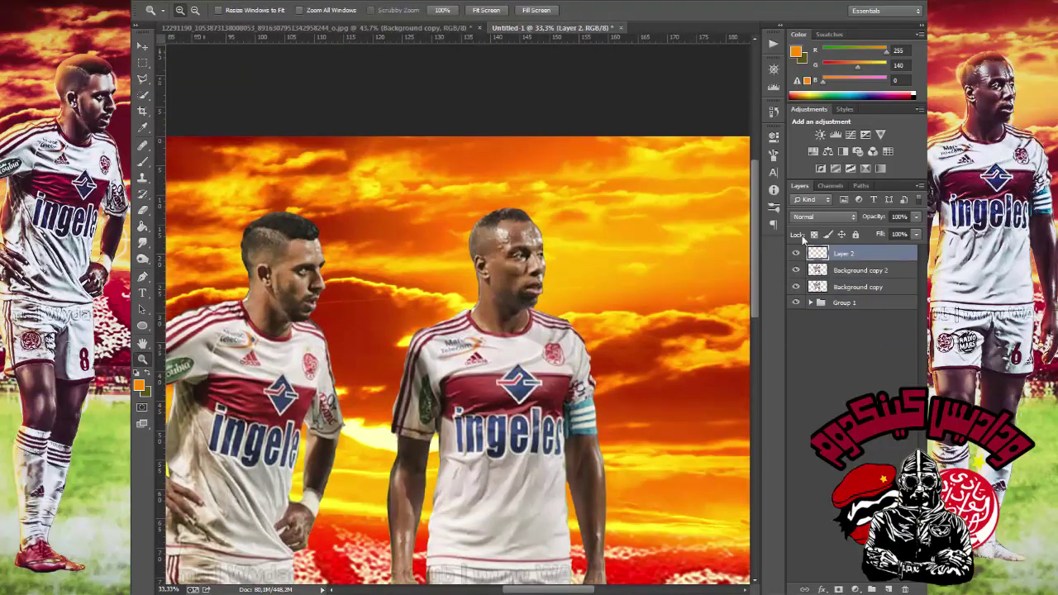
pyautogui.click(533, 303)
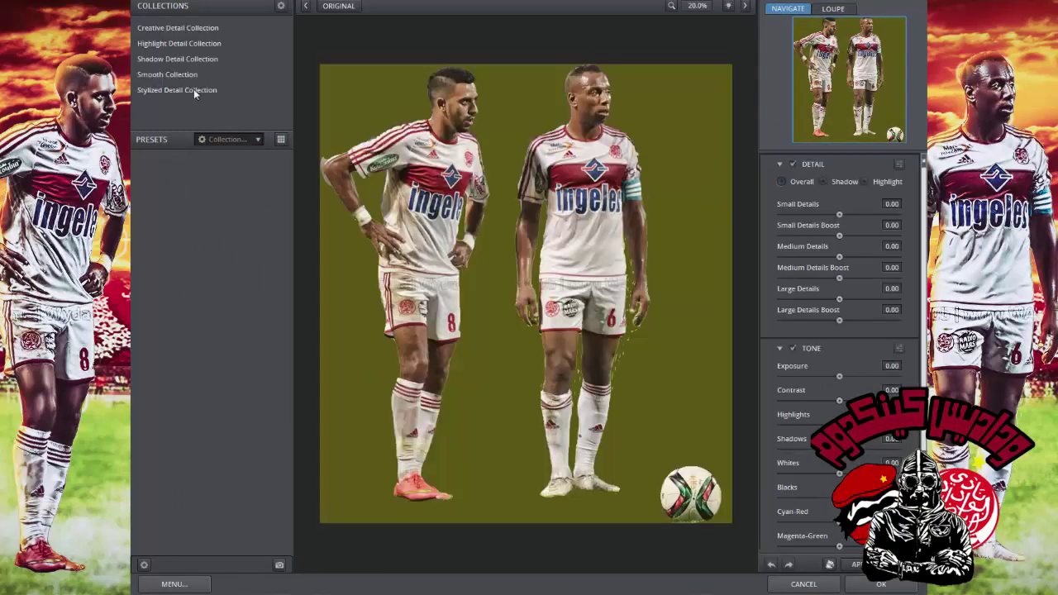
# In the Stylized Edges Collection, preview Tribal Edges Bold, then settle on the Tribal Edges preset
pyautogui.click(179, 43)
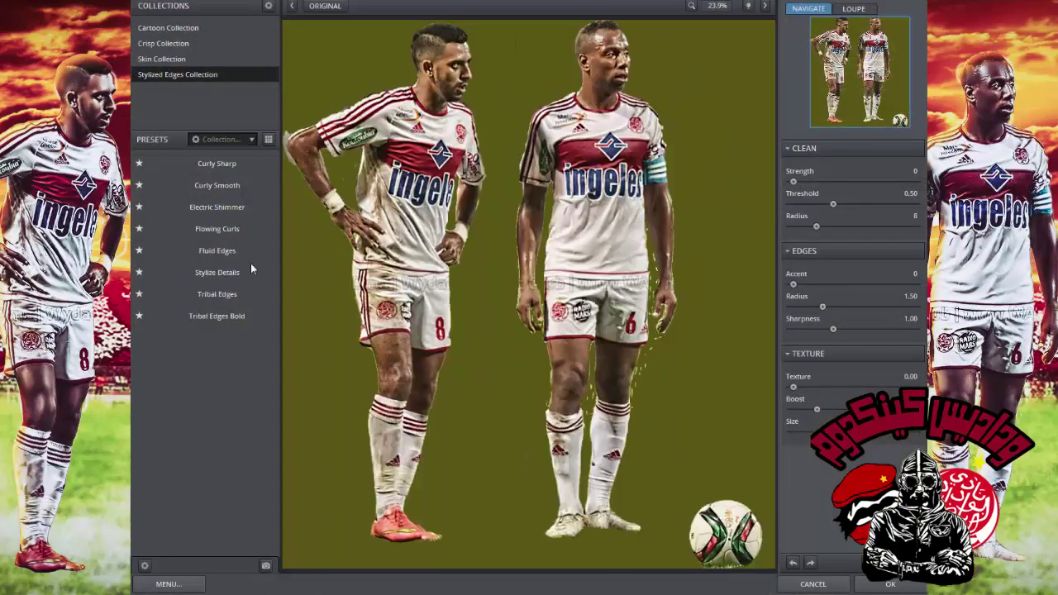
pyautogui.click(232, 315)
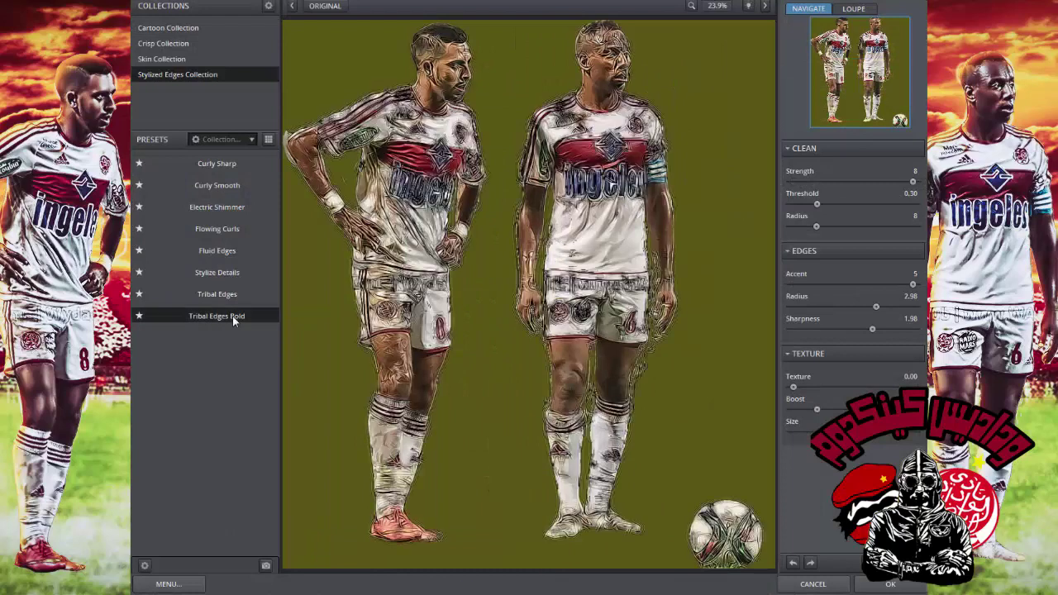
pyautogui.click(223, 294)
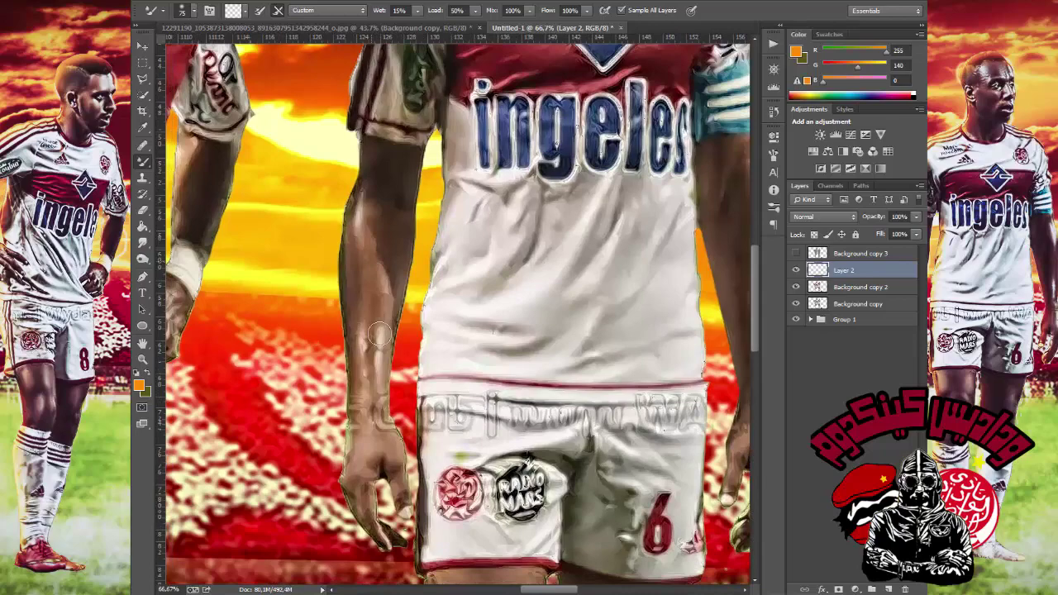
# Scroll around the canvas to inspect the mixer-brush painting on the players
pyautogui.scroll(-5, 380, 334)
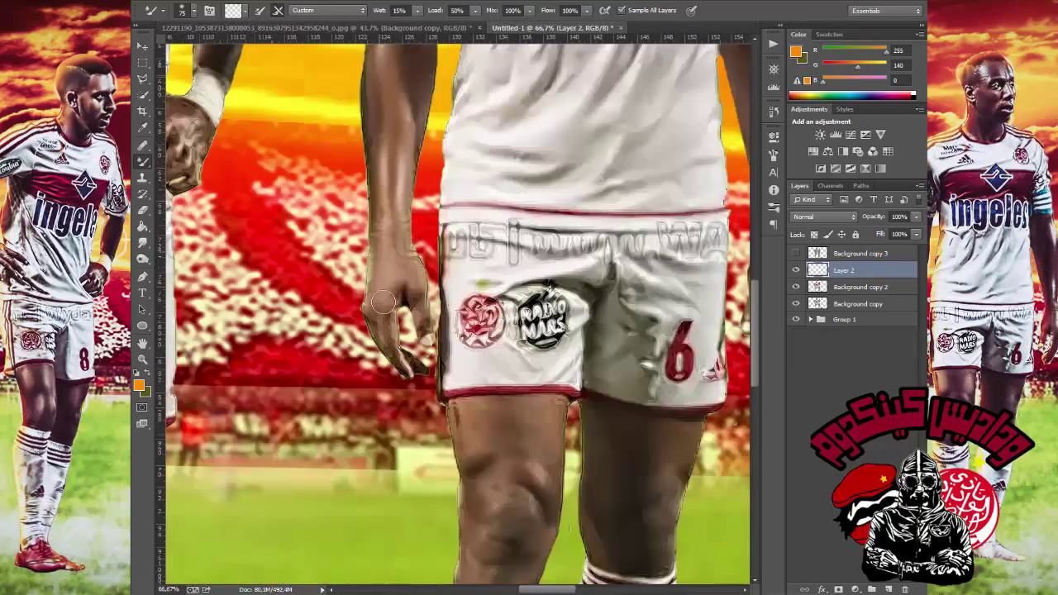
pyautogui.scroll(-5, 372, 303)
pyautogui.scroll(6, 371, 303)
pyautogui.hscroll(-3, 400, 366)
pyautogui.scroll(-3, 401, 366)
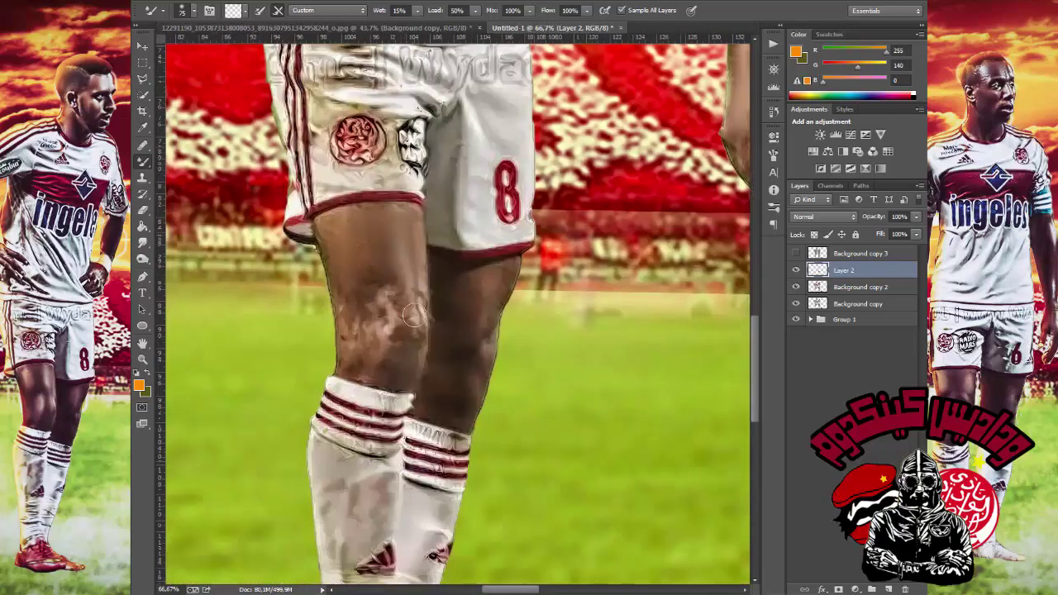
pyautogui.scroll(10, 406, 307)
pyautogui.hscroll(3, 439, 273)
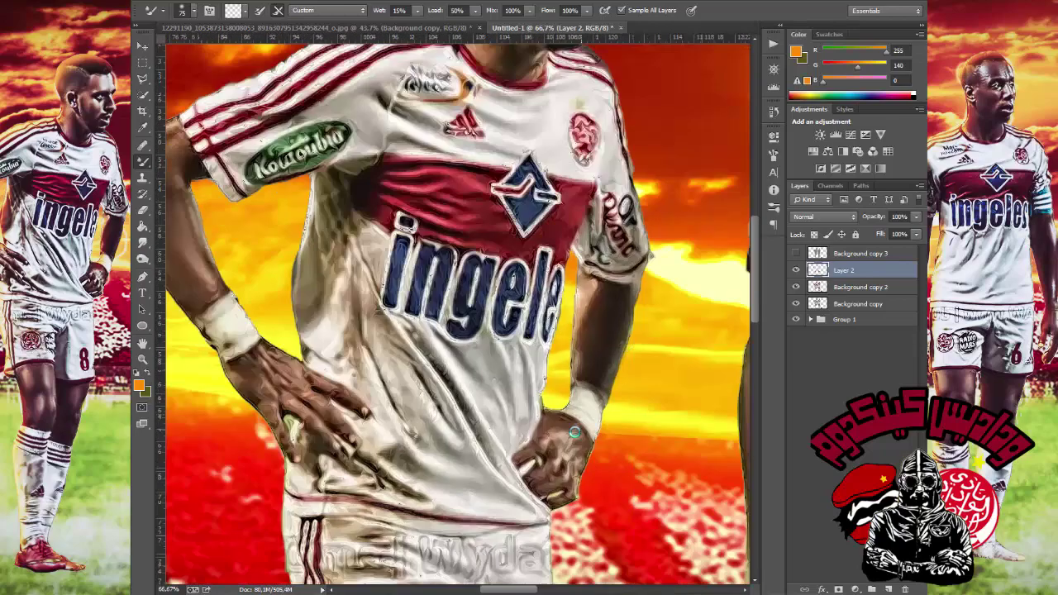
pyautogui.scroll(8, 463, 248)
# Fit the poster in view, then show and select the Background copy 3 layer
pyautogui.hotkey('ctrl', '0')
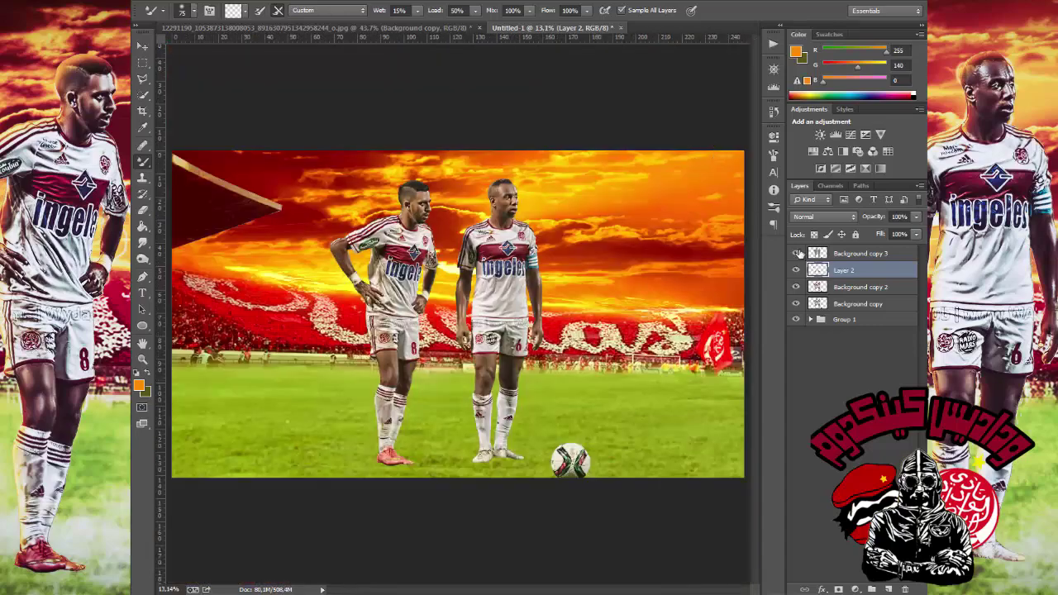
pyautogui.click(796, 253)
pyautogui.click(868, 254)
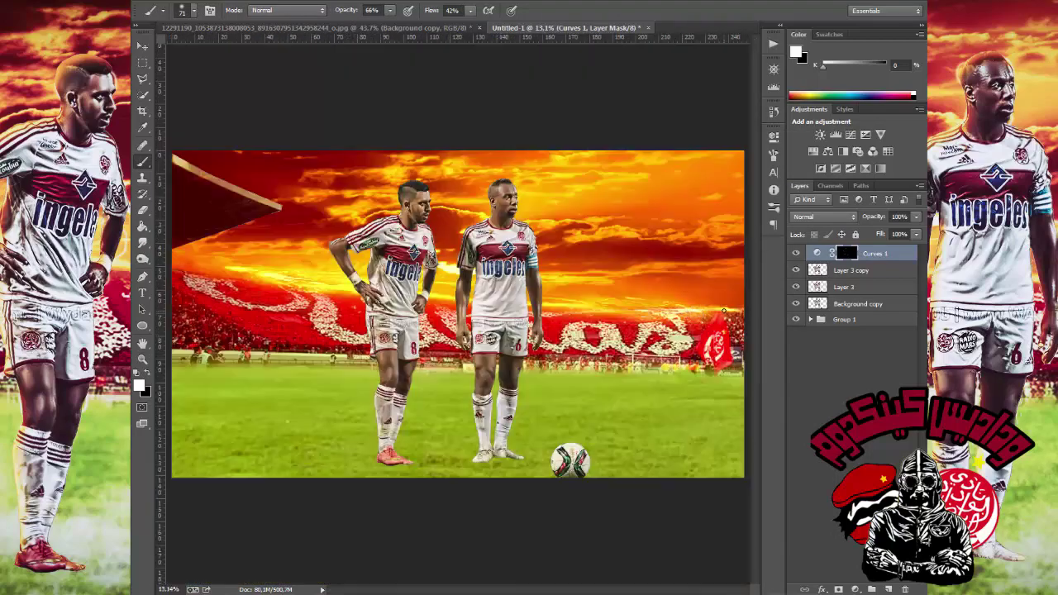
# Duplicate Curves 1 and add a Selective Color layer (Reds Cyan -51) with inverted mask
pyautogui.hotkey('ctrl', 'j')
pyautogui.click(880, 167)
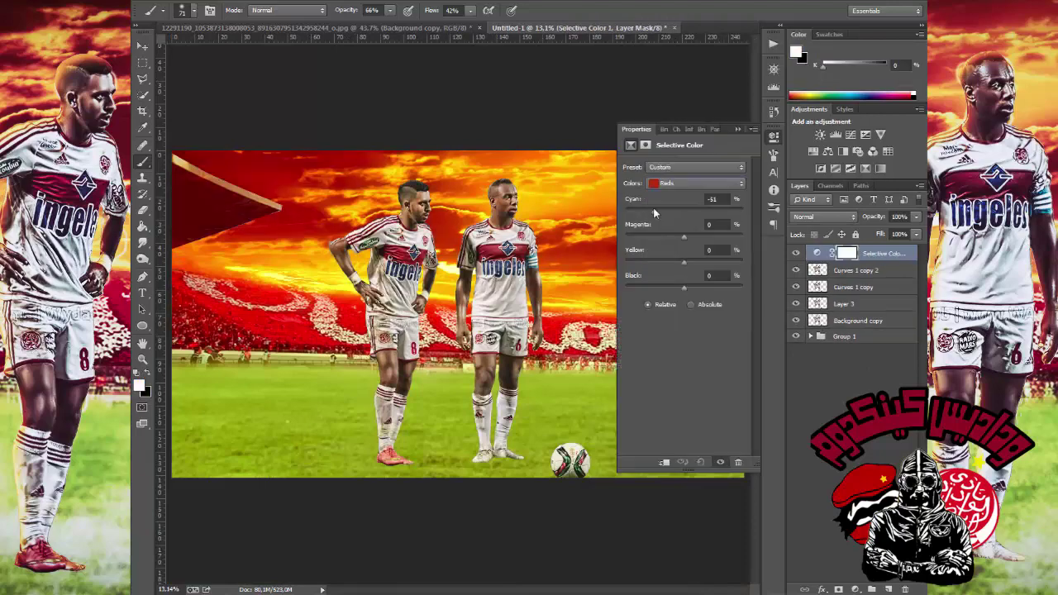
pyautogui.hotkey('ctrl', '+')
pyautogui.hotkey('ctrl', '+')
pyautogui.hotkey('ctrl', '+')
pyautogui.hotkey('ctrl', 'i')
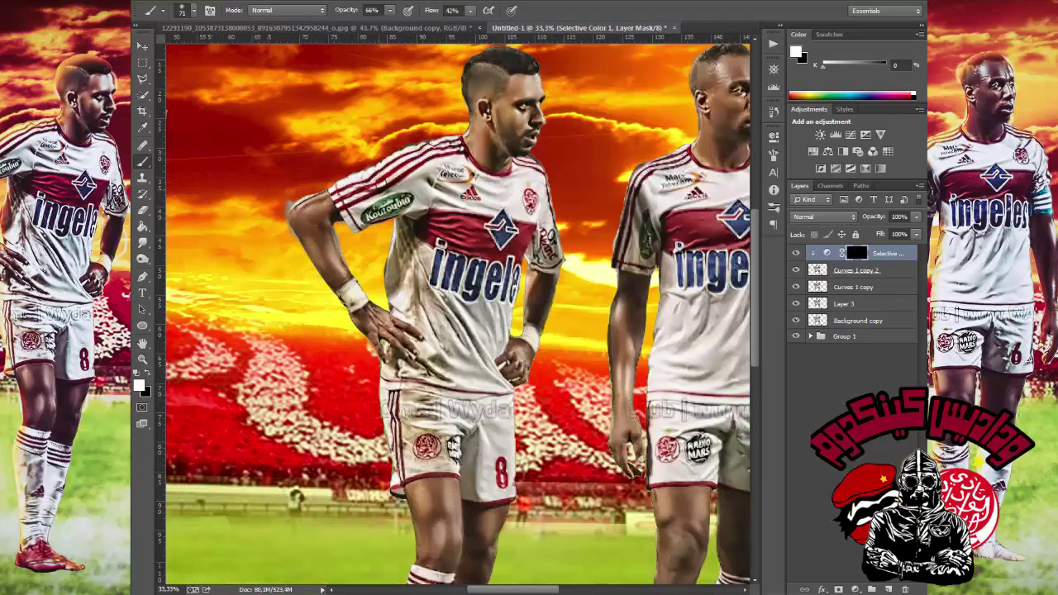
pyautogui.scroll(-5, 472, 304)
pyautogui.scroll(-3, 444, 451)
# Choose a smoke brush from the brush preset picker
pyautogui.hscroll(4, 447, 451)
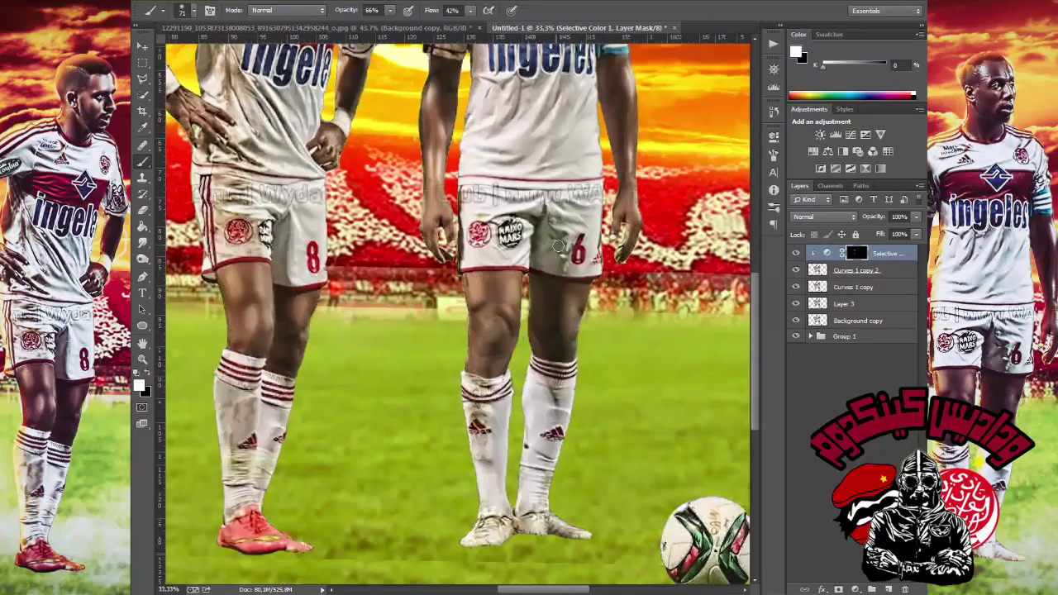
pyautogui.scroll(6, 553, 240)
pyautogui.rightClick(465, 177)
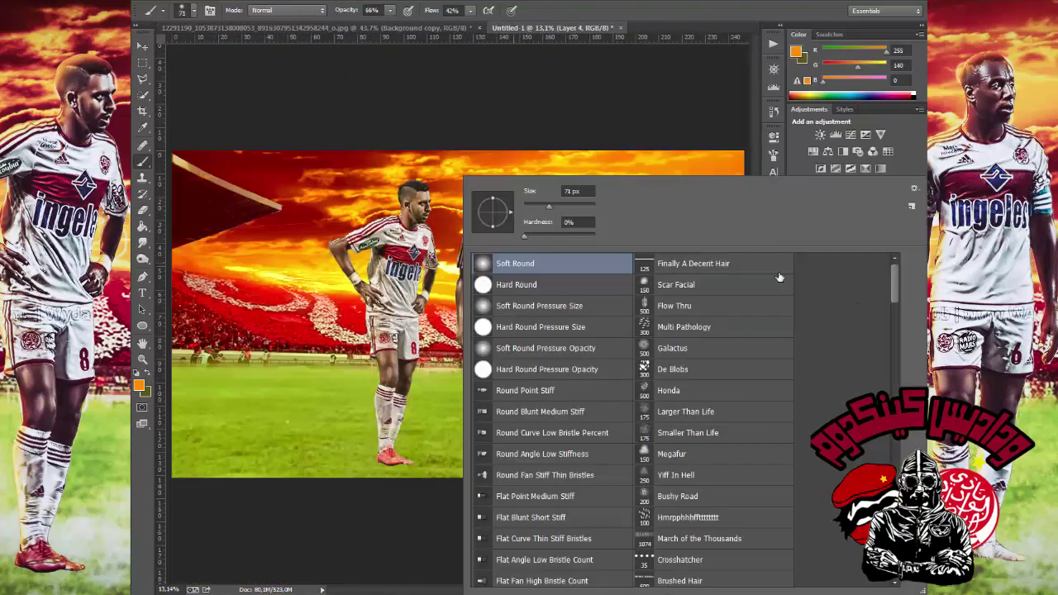
pyautogui.scroll(-5, 659, 310)
pyautogui.scroll(-5, 659, 310)
pyautogui.scroll(-5, 659, 310)
pyautogui.doubleClick(659, 310)
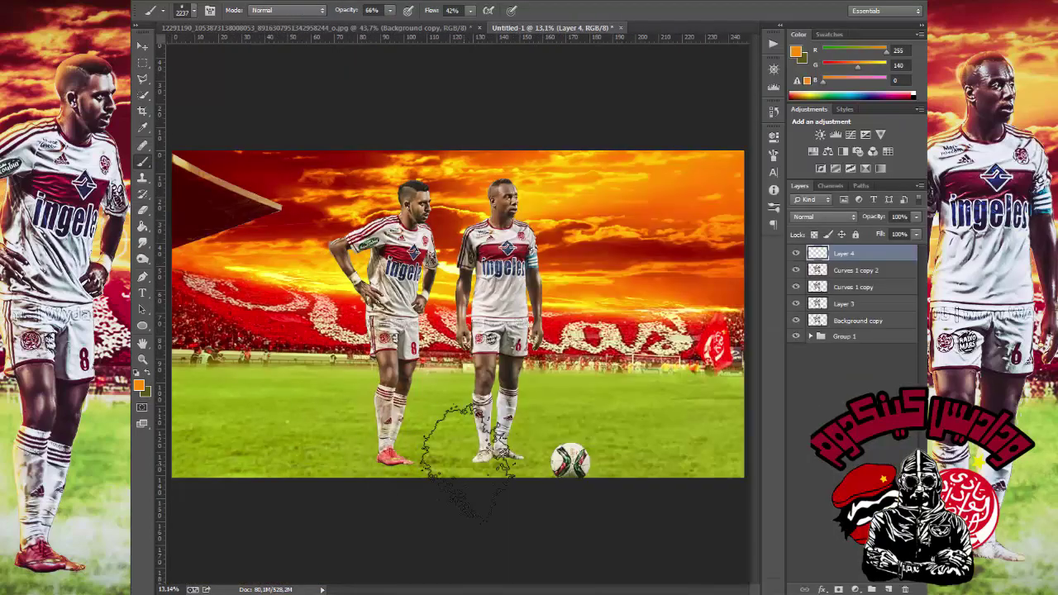
# Paint faint white smoke over the grass around the players' feet and bottom corners
pyautogui.press('x')
pyautogui.click(446, 442)
pyautogui.hotkey('ctrl', 'z')
pyautogui.hotkey('shift', '5')
pyautogui.click(463, 434)
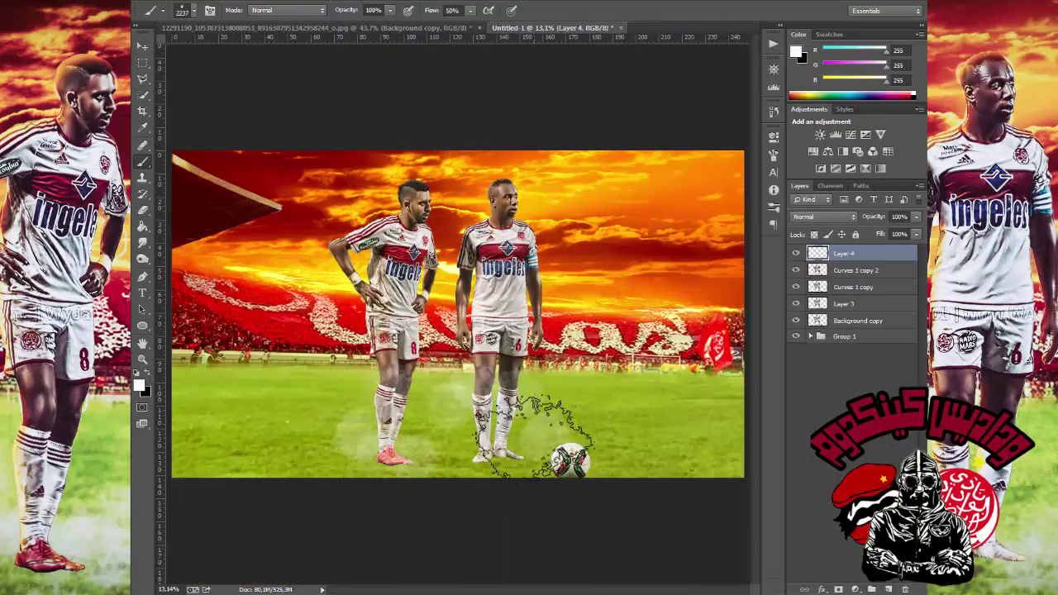
pyautogui.click(726, 455)
pyautogui.click(315, 447)
# Resize the smoke brush to 2632 then 1000 px and set layer opacity to 76%
pyautogui.rightClick(465, 173)
pyautogui.write('2632')
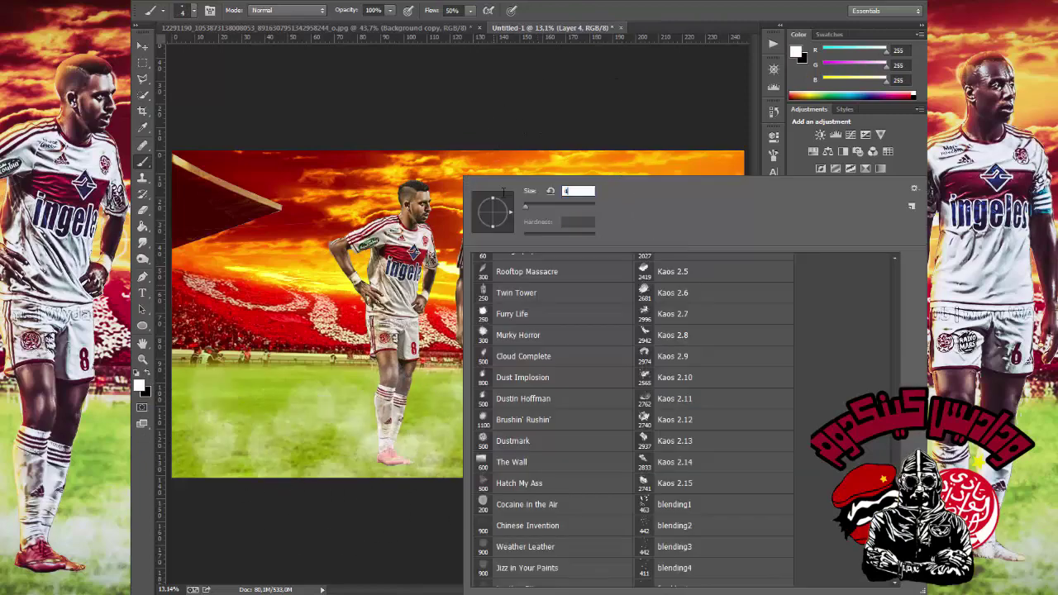
pyautogui.press('Return')
pyautogui.rightClick(347, 178)
pyautogui.write('1000')
pyautogui.press('Return')
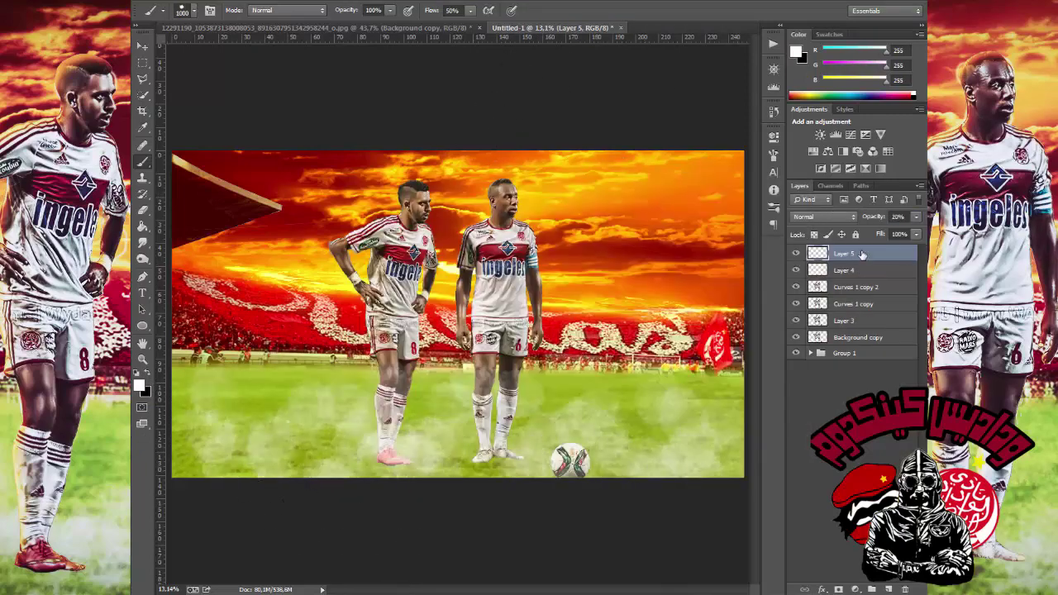
pyautogui.press('7')
pyautogui.press('6')
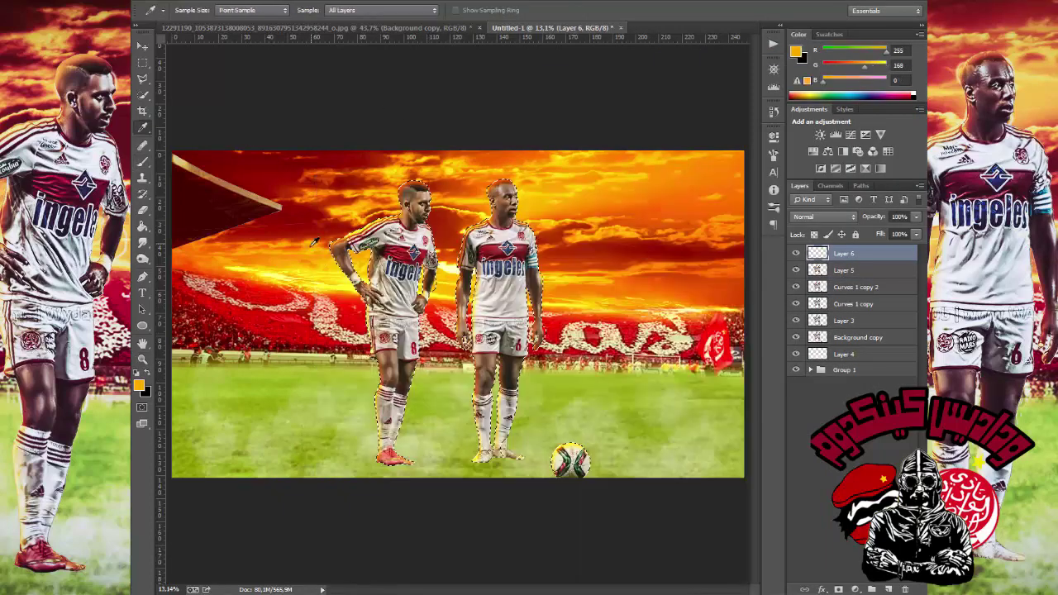
# Paint an orange glow along the players' edges and erase the excess around their heads
pyautogui.press('b')
pyautogui.moveTo(398, 187); pyautogui.dragTo(421, 203)
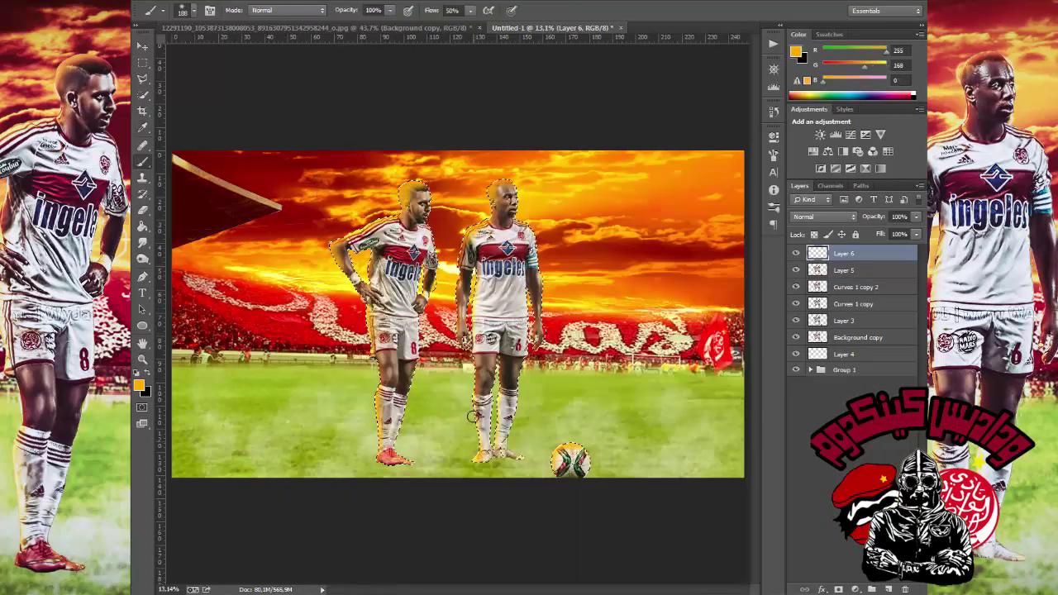
pyautogui.press('e')
pyautogui.moveTo(411, 196); pyautogui.dragTo(516, 219)
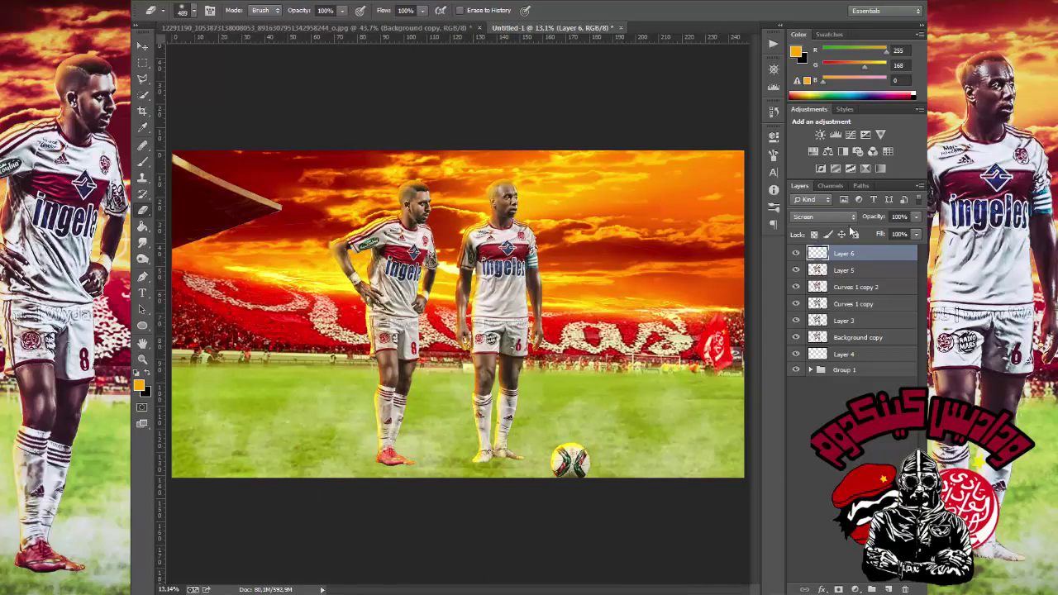
# Stamp a merged copy of all visible layers and run Topaz Adjust on it
pyautogui.hotkey('ctrl', 'alt', 'shift', 'e')
pyautogui.hotkey('ctrl', '+')
pyautogui.hotkey('alt', 't')
pyautogui.click(531, 300)
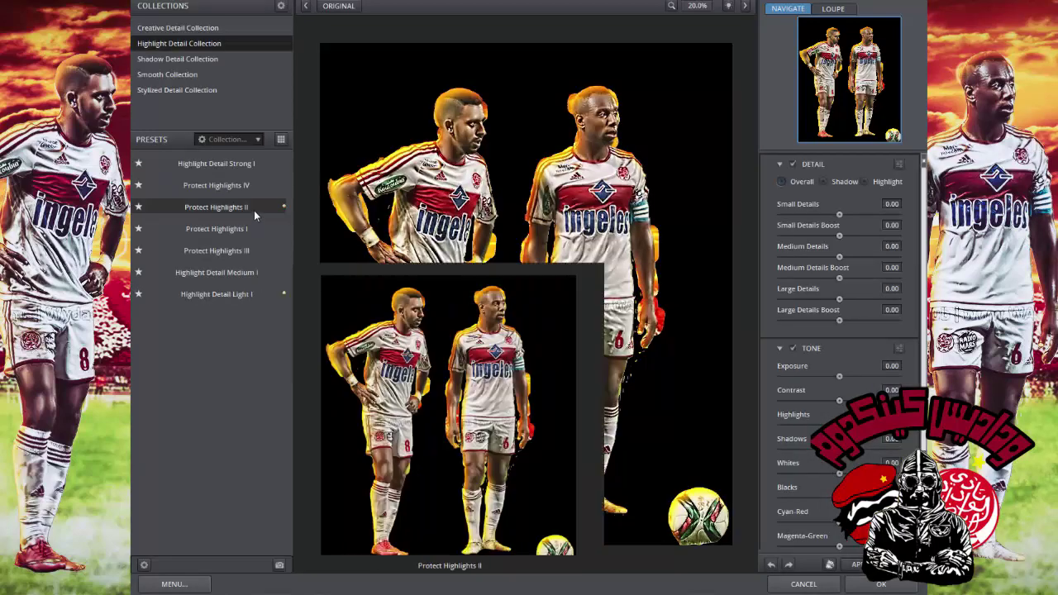
# Finish with the Highlight Detail presets, select Curves 1 copy 4, and fit the poster in view
pyautogui.click(178, 27)
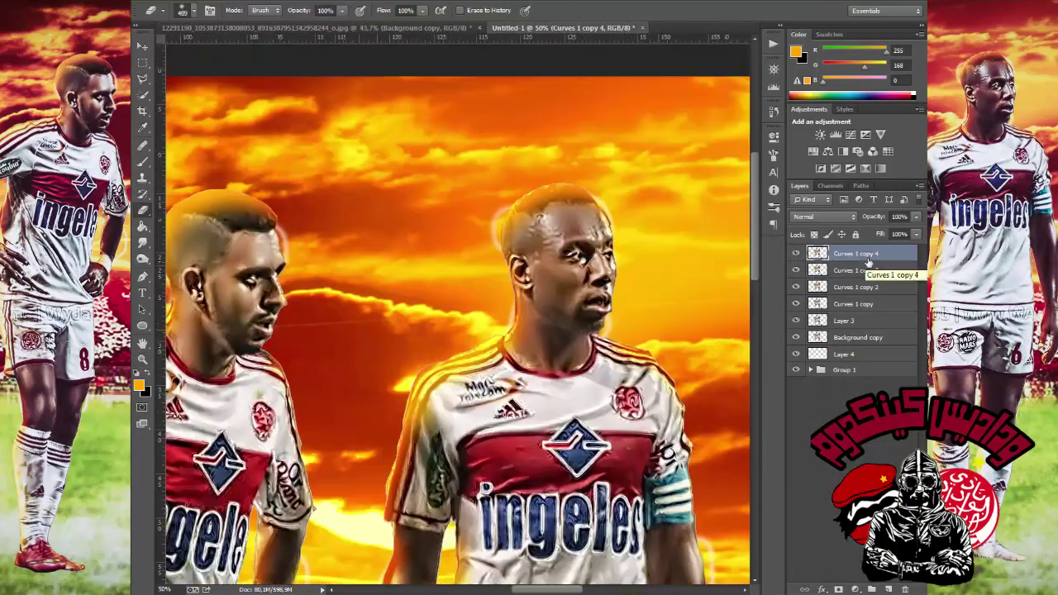
pyautogui.click(856, 253)
pyautogui.hotkey('ctrl', '0')
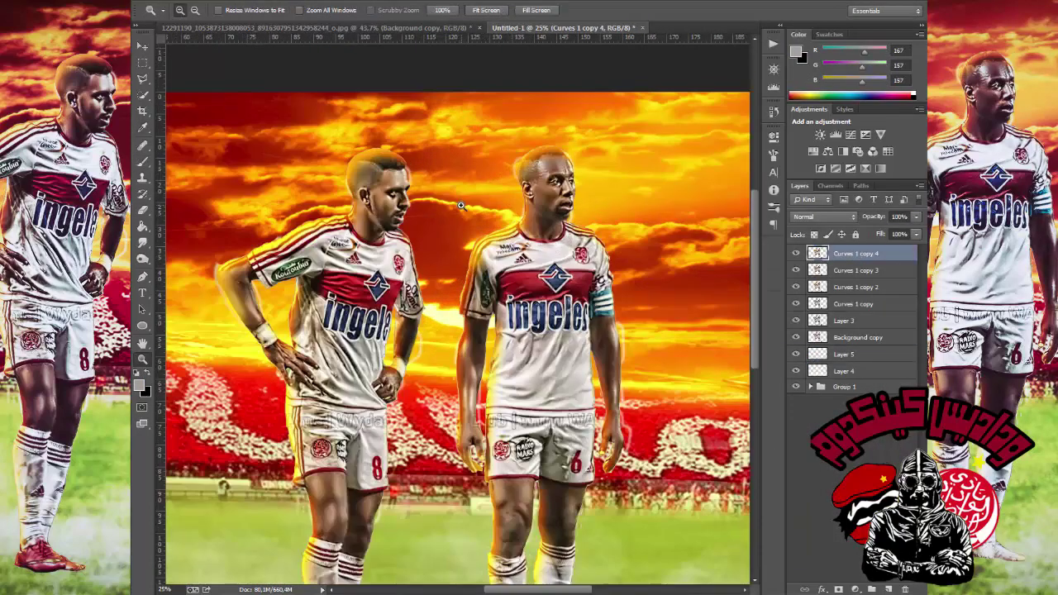
pyautogui.hotkey('ctrl', '0')
pyautogui.press('t')
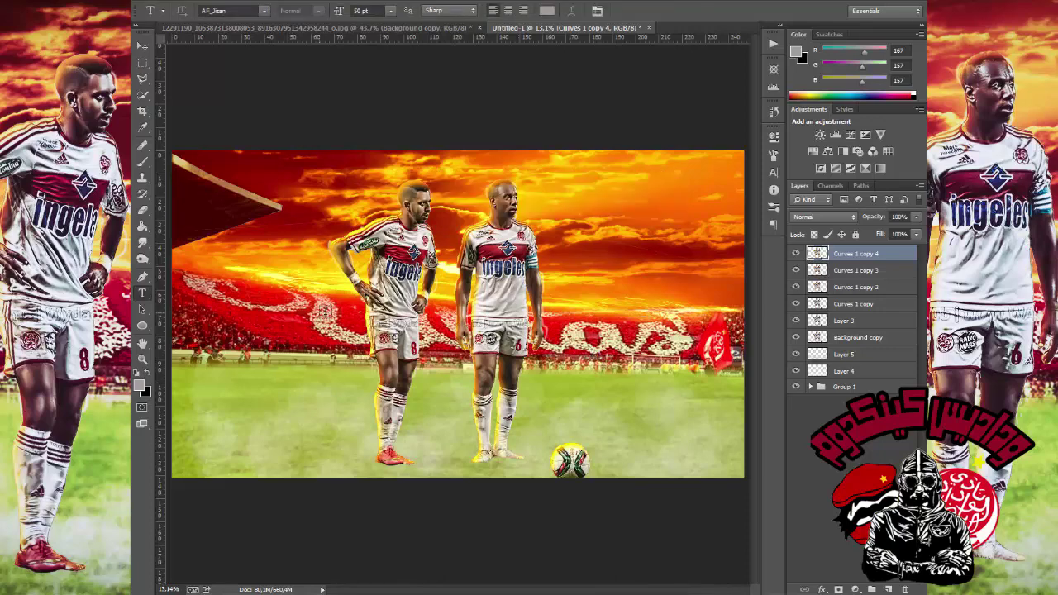
# Type the Arabic slogan in ABUHMEDA FREE 700 pt and apply a preset from the Styles panel
pyautogui.click(426, 248)
pyautogui.write('جمهورها')
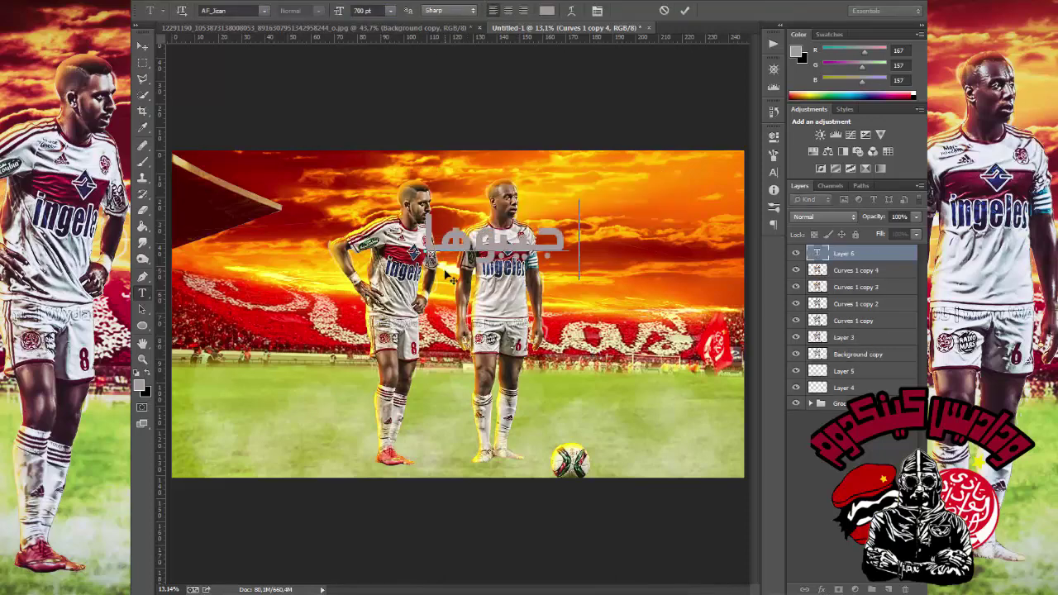
pyautogui.click(227, 10)
pyautogui.press('Down')
pyautogui.press('Down')
pyautogui.press('Down')
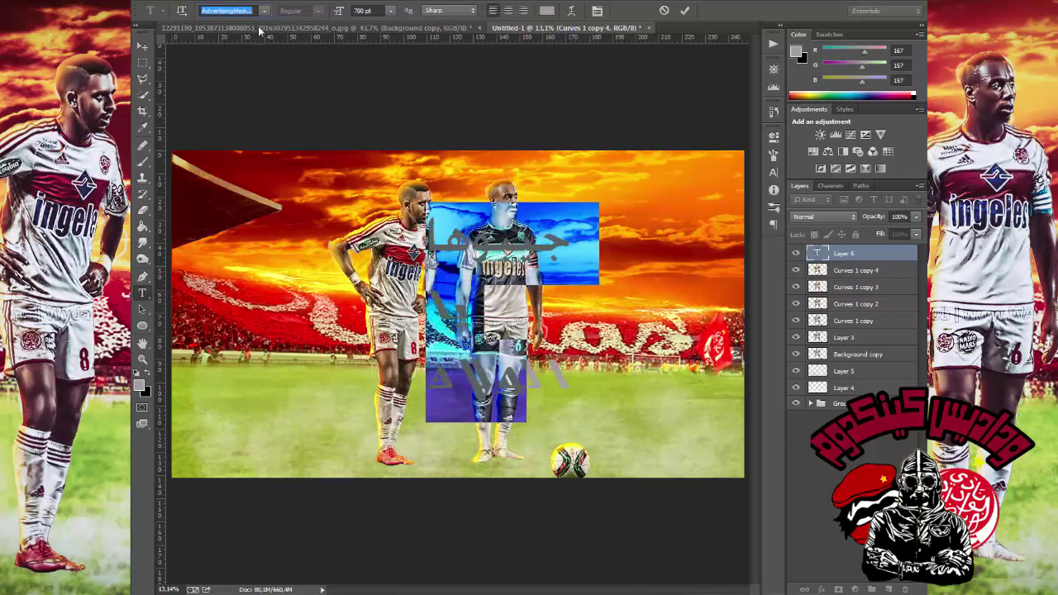
pyautogui.press('Down')
pyautogui.press('Down')
pyautogui.press('Down')
pyautogui.press('Down')
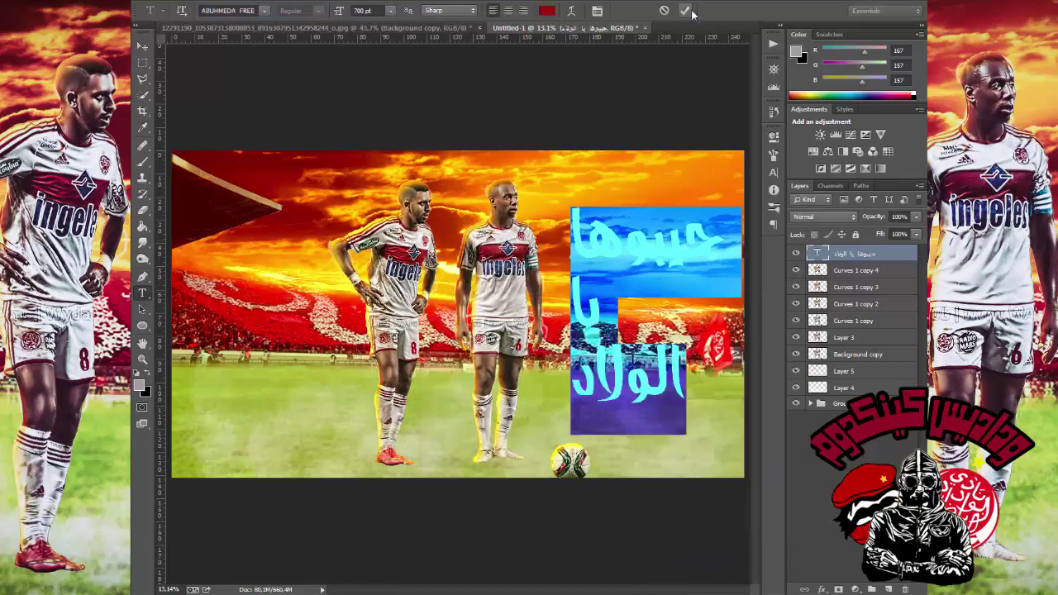
pyautogui.click(685, 10)
pyautogui.click(845, 109)
pyautogui.click(816, 145)
# Try several preset styles on the slogan, cancelling the save-new-style prompt
pyautogui.click(827, 124)
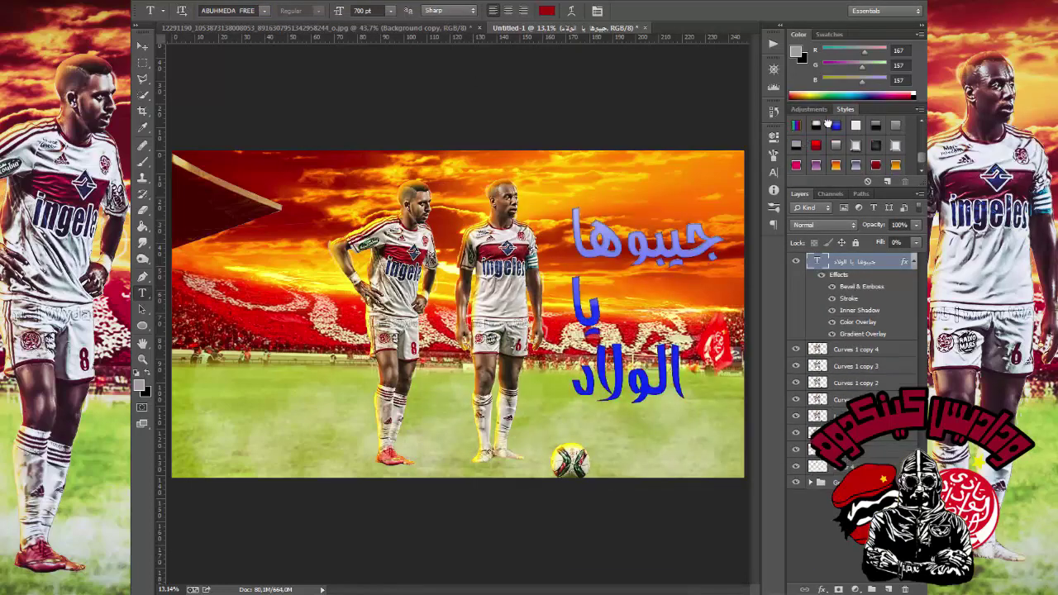
pyautogui.click(816, 165)
pyautogui.scroll(-1, 851, 145)
pyautogui.click(876, 173)
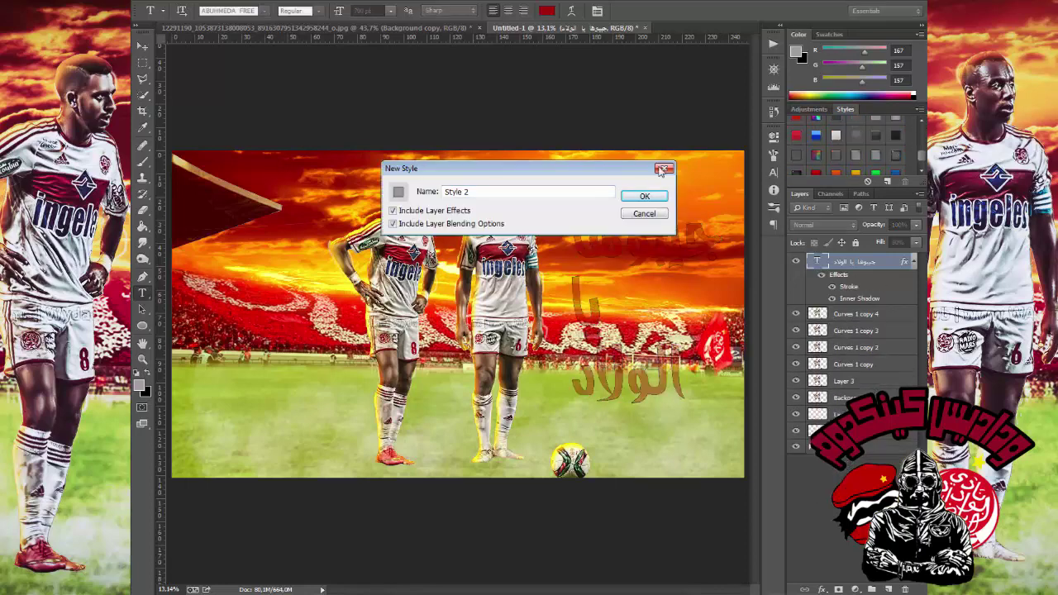
pyautogui.click(662, 170)
pyautogui.click(836, 134)
# Check the slogan's bevel effect settings, then try two gold preset styles
pyautogui.doubleClick(904, 261)
pyautogui.moveTo(455, 91); pyautogui.dragTo(165, 90)
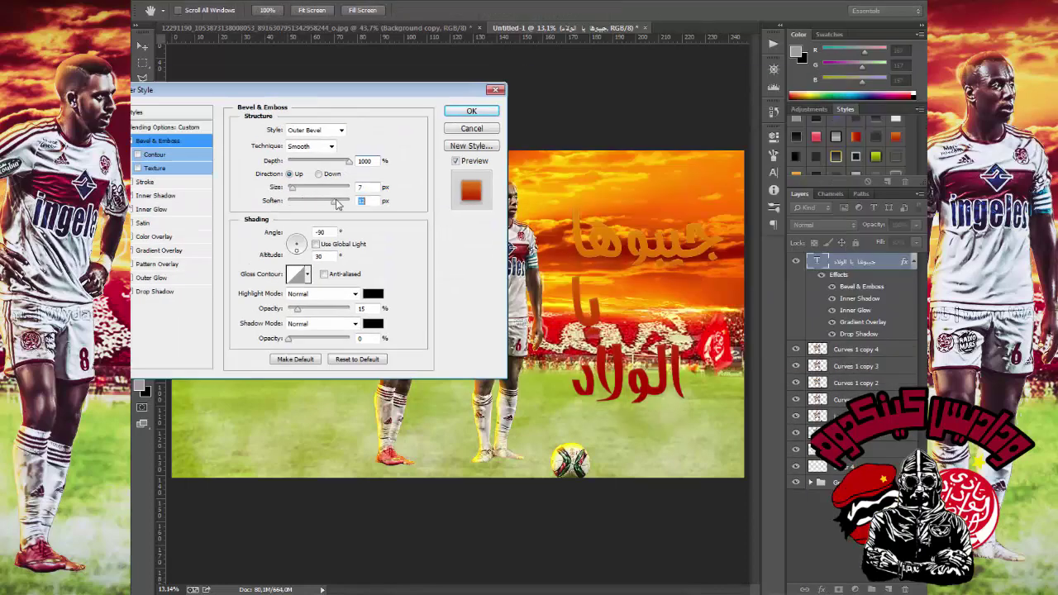
pyautogui.press('Escape')
pyautogui.scroll(2, 851, 145)
pyautogui.click(835, 129)
pyautogui.click(816, 150)
# Add a dark red Color Overlay effect to the slogan
pyautogui.click(821, 589)
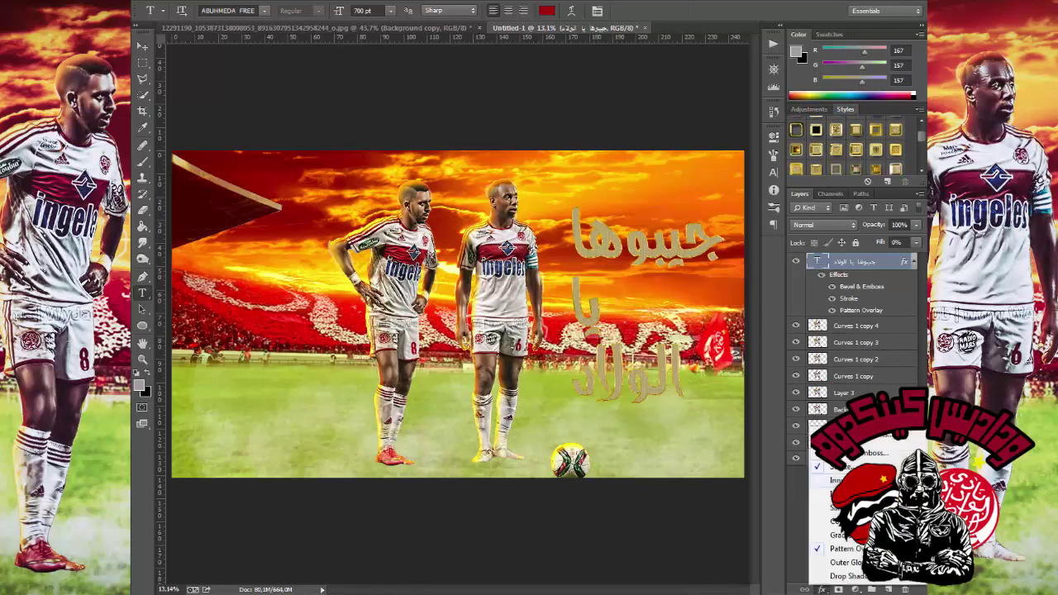
pyautogui.click(848, 521)
pyautogui.click(650, 137)
pyautogui.click(768, 378)
pyautogui.moveTo(496, 90); pyautogui.dragTo(297, 90)
pyautogui.click(484, 111)
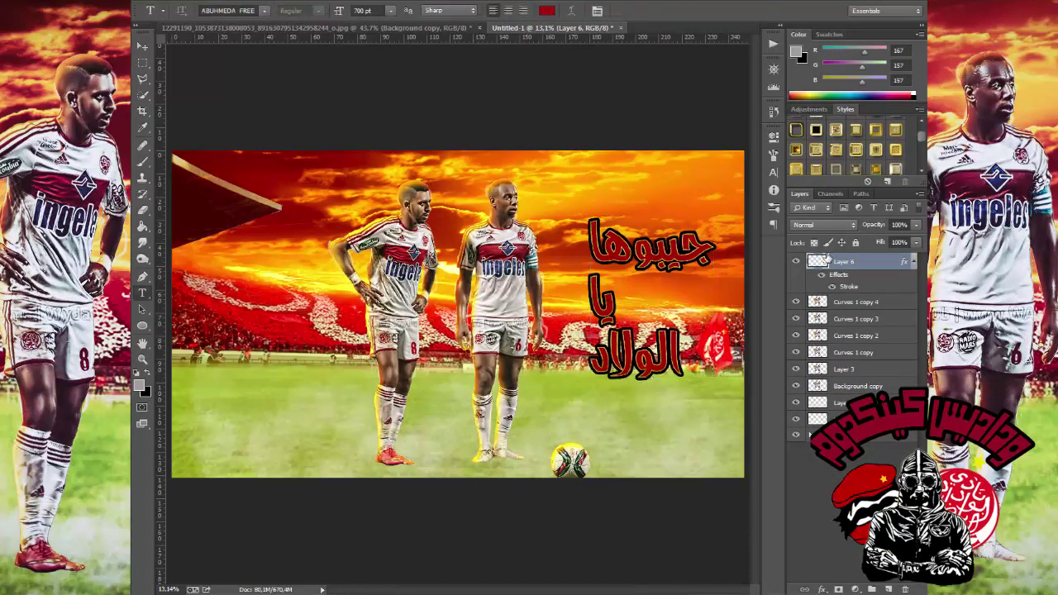
# Try an Inner Glow on the slogan, then adjust the Drop Shadow spread
pyautogui.doubleClick(827, 258)
pyautogui.click(166, 212)
pyautogui.click(370, 320)
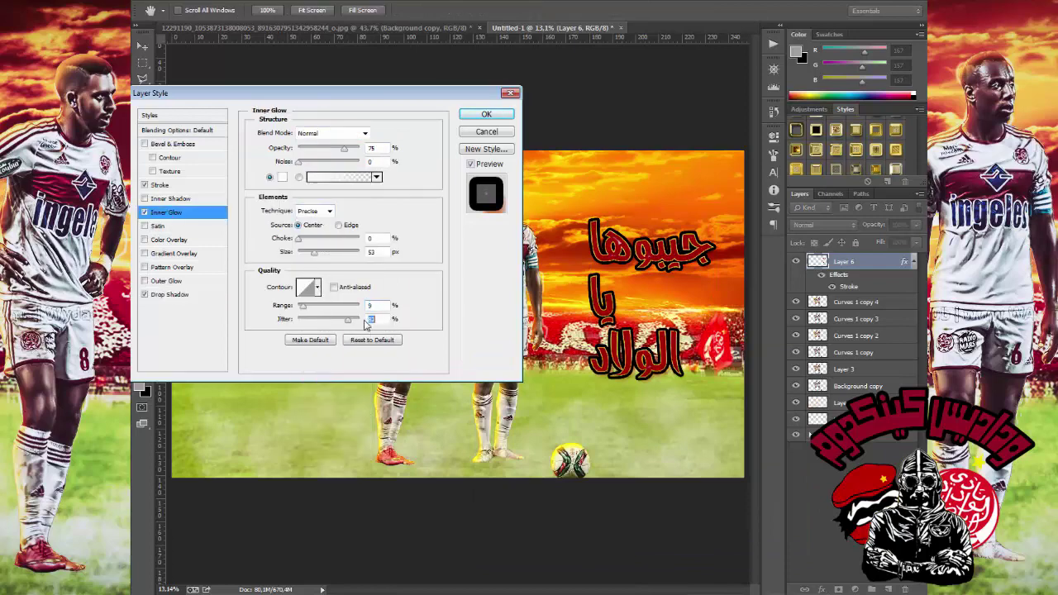
pyautogui.click(144, 212)
pyautogui.click(174, 295)
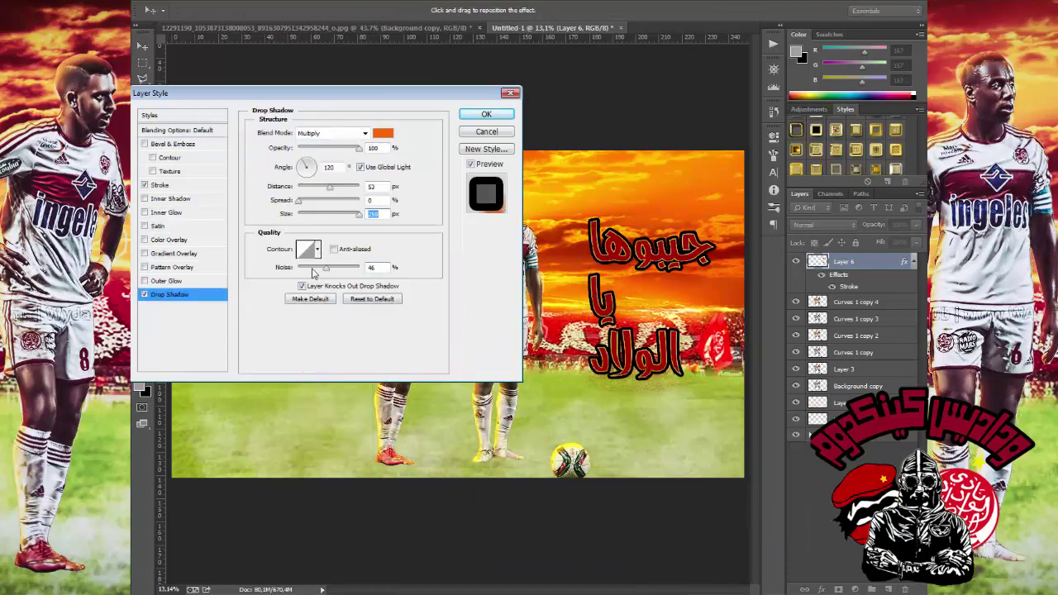
pyautogui.click(374, 201)
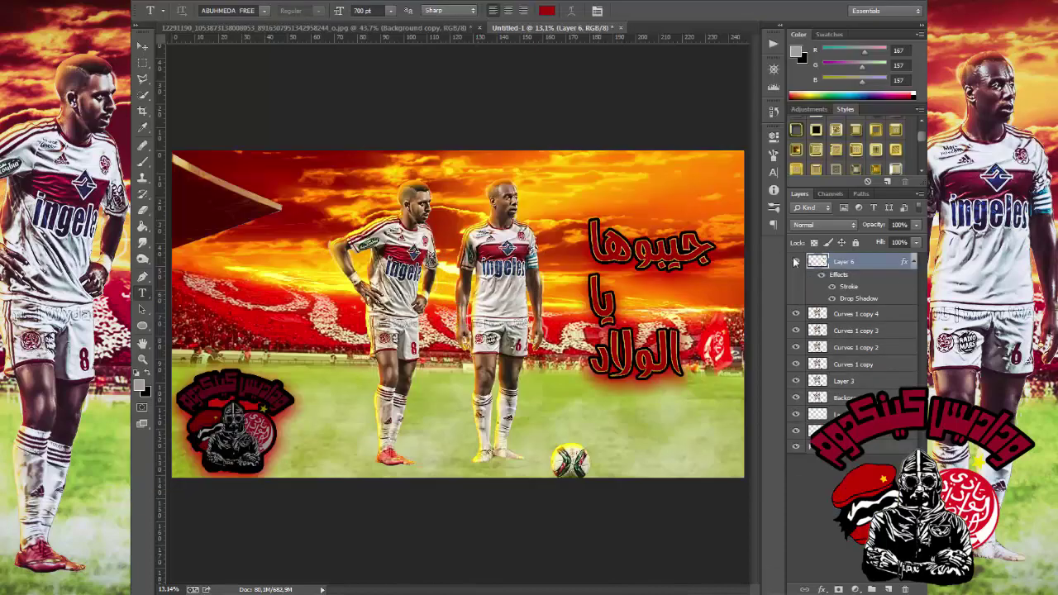
# Stamp the visible poster onto a new top layer and apply Analog Efex Pro 2
pyautogui.click(887, 590)
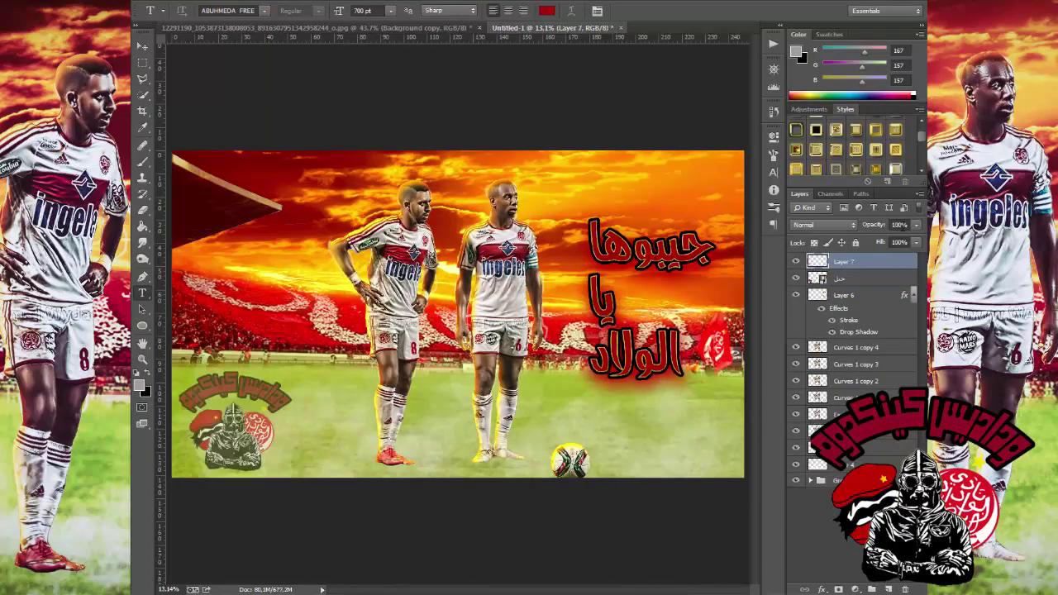
pyautogui.hotkey('ctrl', 'shift', 'alt', 'e')
pyautogui.hotkey('alt', 't')
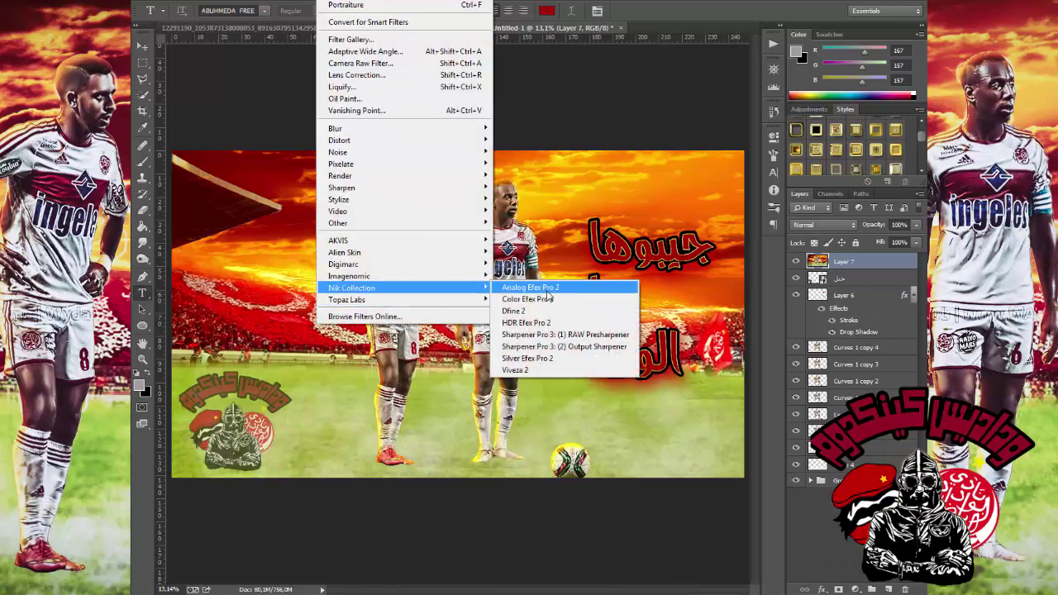
pyautogui.click(547, 296)
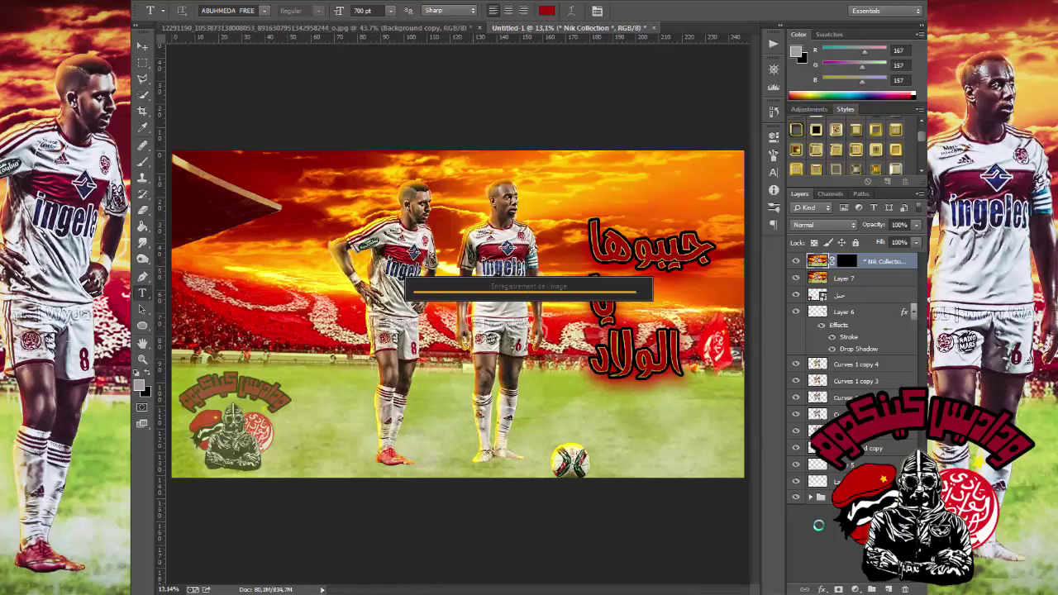
# Lower the Analog Efex layer's opacity and apply an Exposure X Lo-Fi look
pyautogui.click(863, 222)
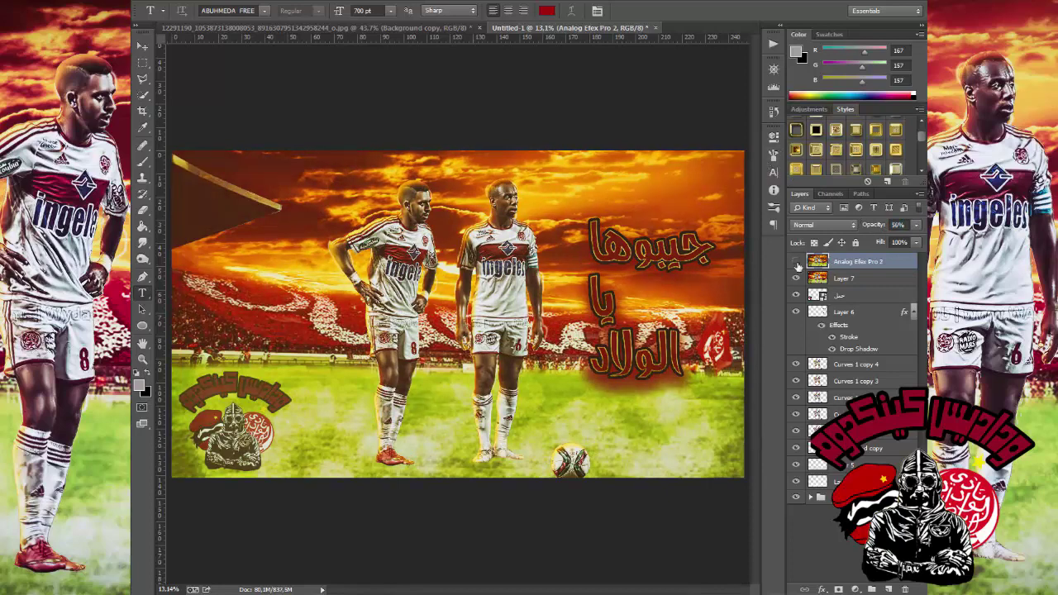
pyautogui.click(335, 0)
pyautogui.click(514, 258)
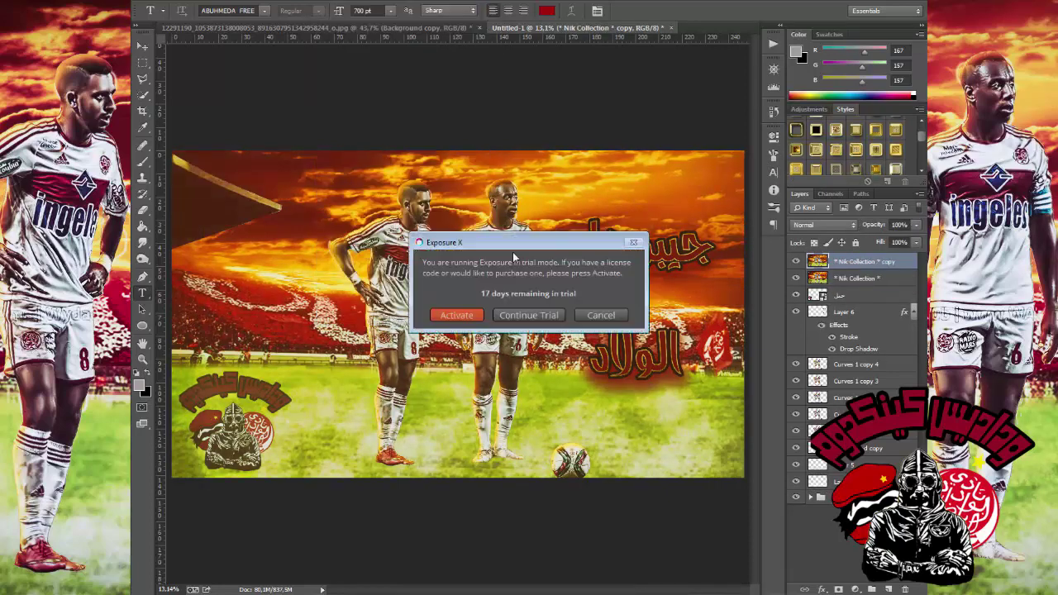
pyautogui.click(544, 314)
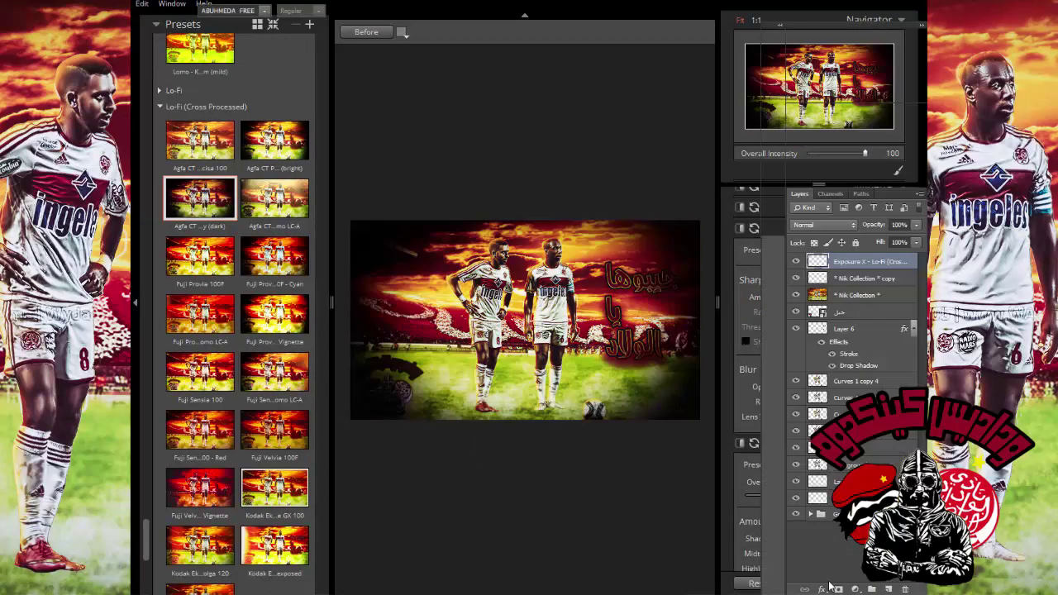
pyautogui.press('Return')
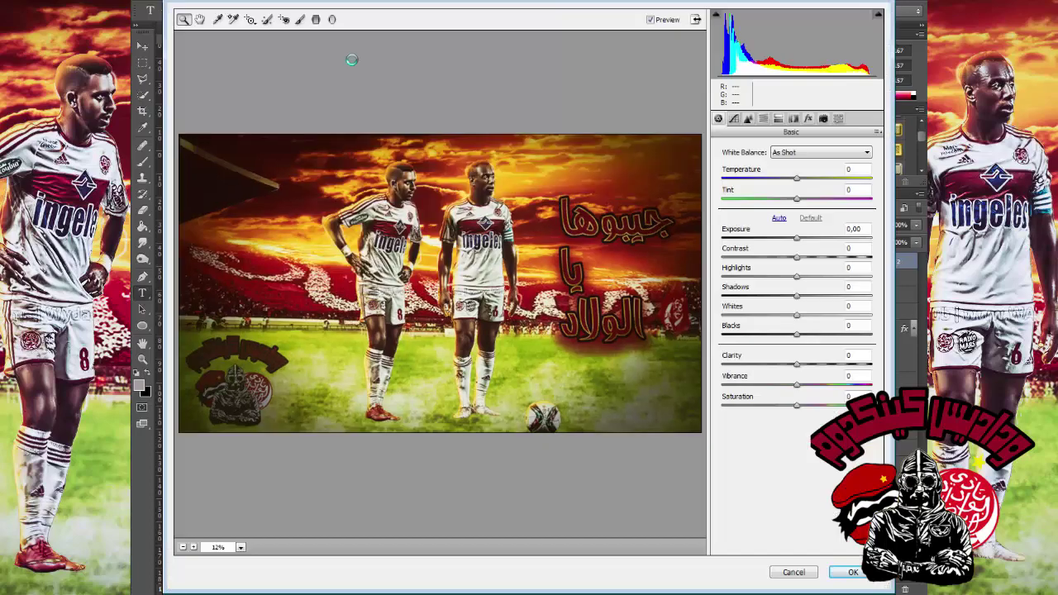
# In Camera Raw, set temperature -24, shift tint to magenta, raise exposure, tweak highlights
pyautogui.moveTo(797, 178); pyautogui.dragTo(779, 177)
pyautogui.moveTo(796, 198); pyautogui.dragTo(817, 198)
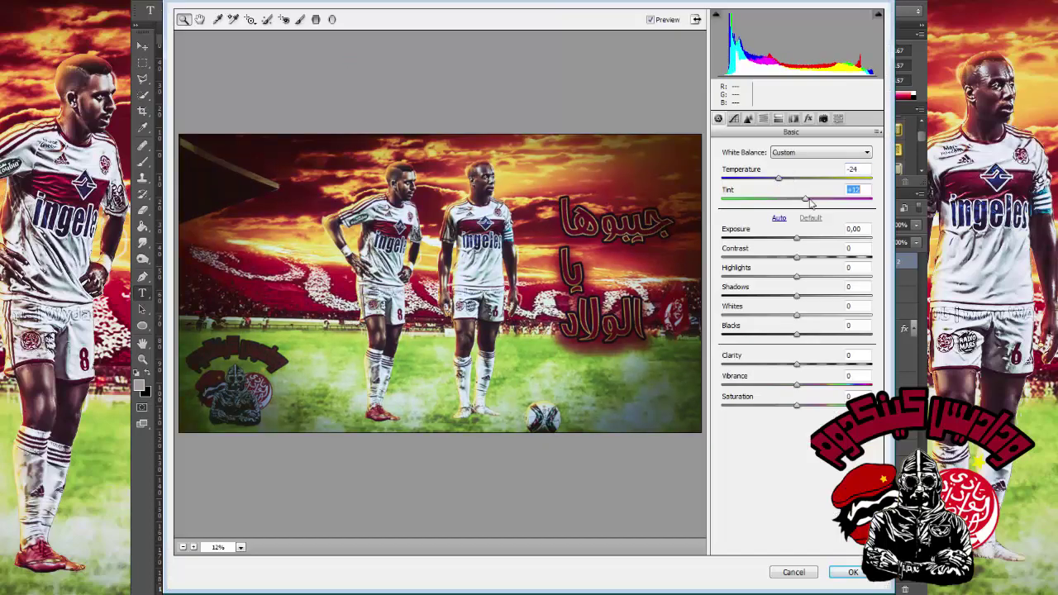
pyautogui.moveTo(796, 238); pyautogui.dragTo(812, 257)
pyautogui.click(853, 267)
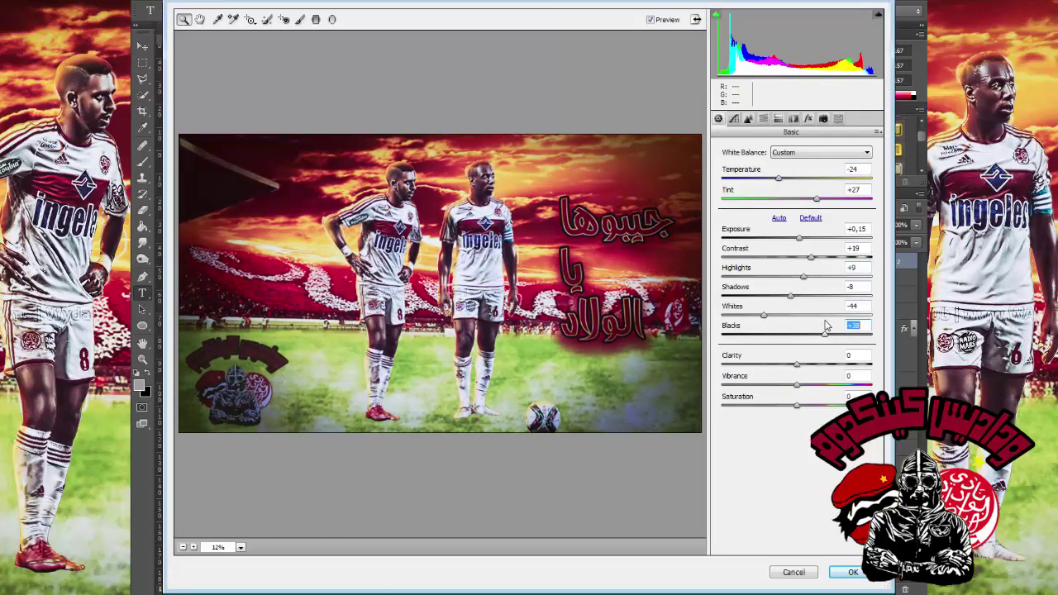
pyautogui.click(853, 572)
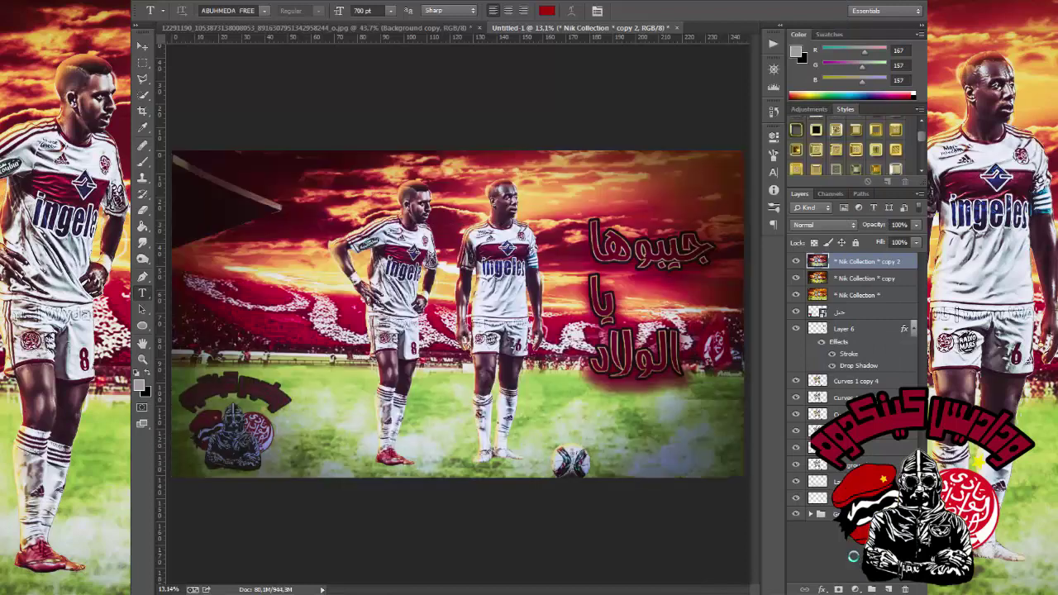
# Add a new layer filled with 50% gray and set it to Soft Light
pyautogui.hotkey('ctrl', 'shift', 'alt', 'n')
pyautogui.hotkey('shift', 'F5')
pyautogui.press('Return')
pyautogui.hotkey('shift', 'alt', 'f')
# Zoom in on the players, switch to the Dodge tool, then fit the poster in view
pyautogui.press('z')
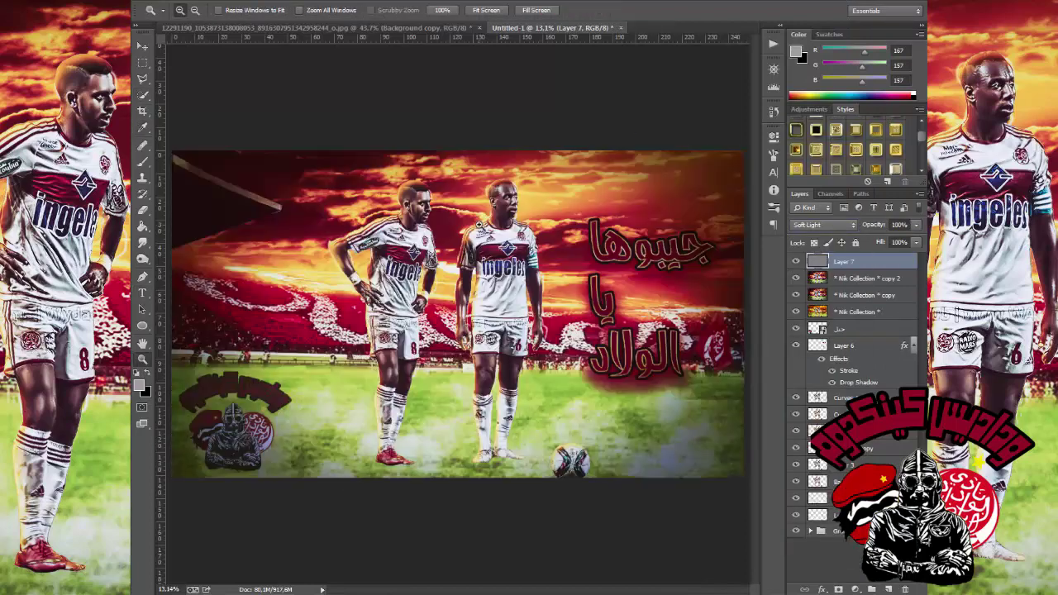
pyautogui.click(497, 285)
pyautogui.press('o')
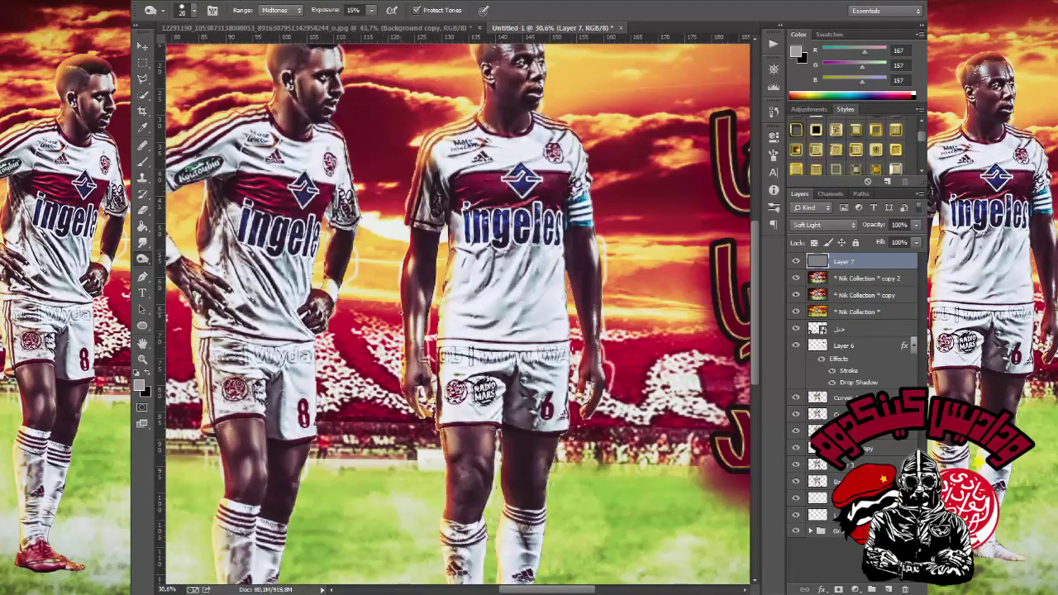
pyautogui.hotkey('ctrl', '0')
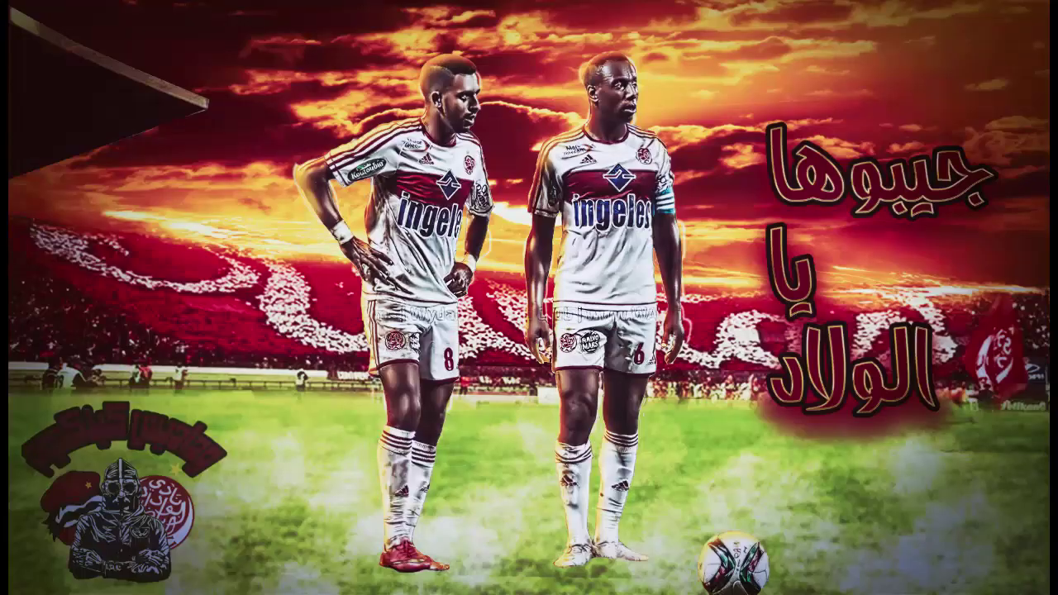